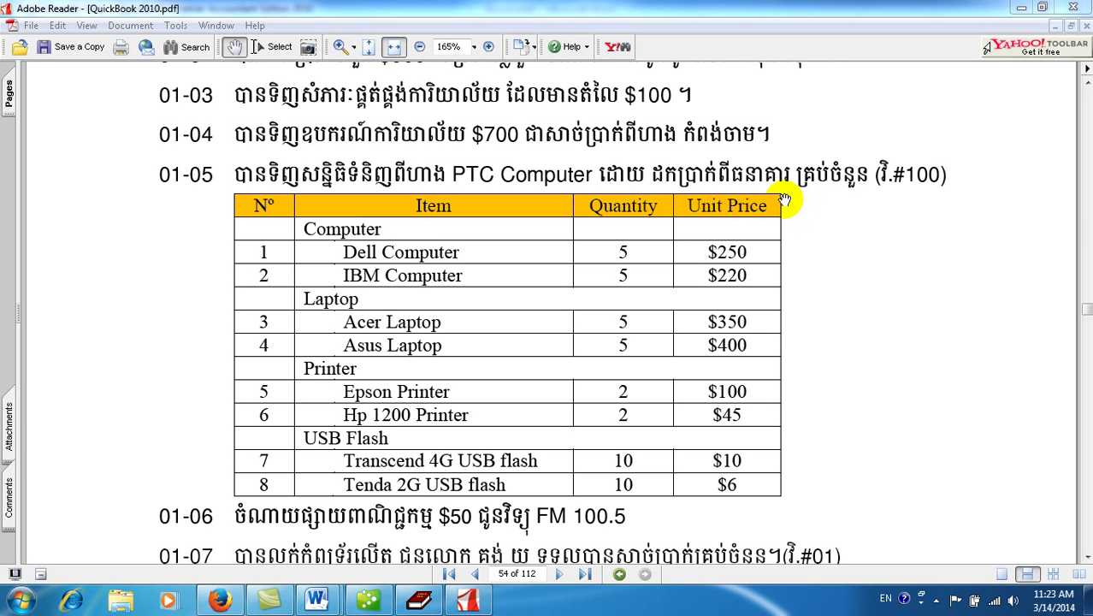
Step: After reading the PDF's 01-05 eight-item PTC Computer purchase table, switch back to QuickBooks
click(367, 601)
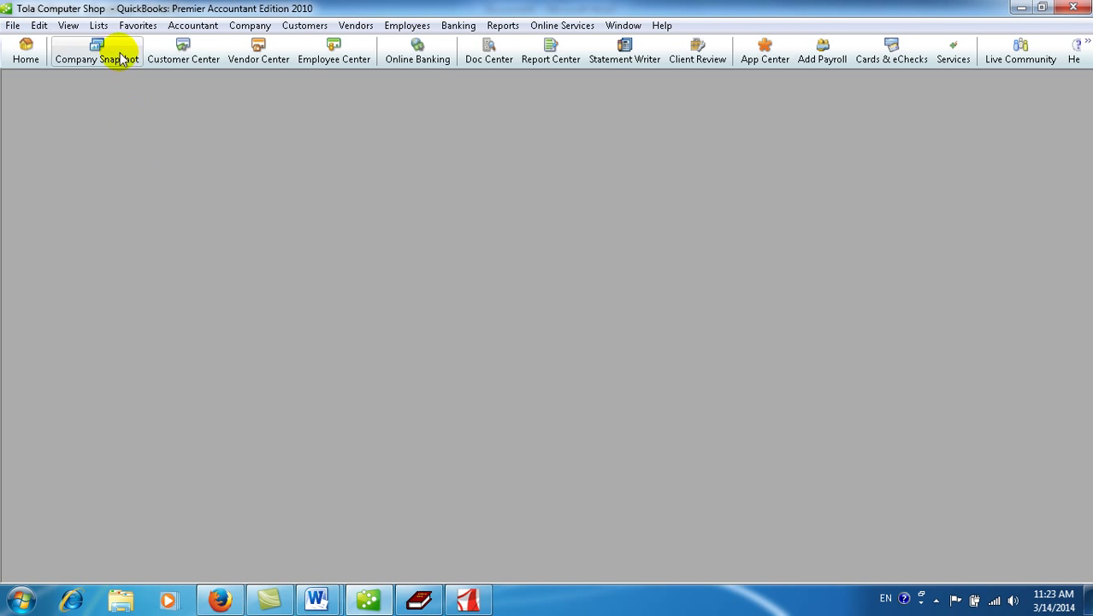
click(99, 25)
click(119, 62)
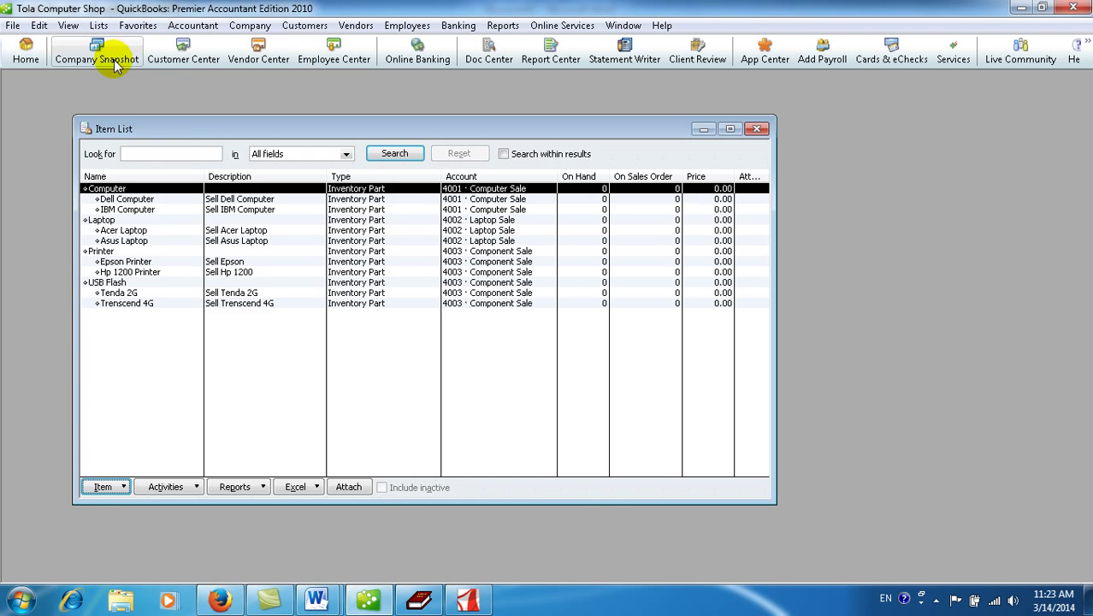
click(137, 200)
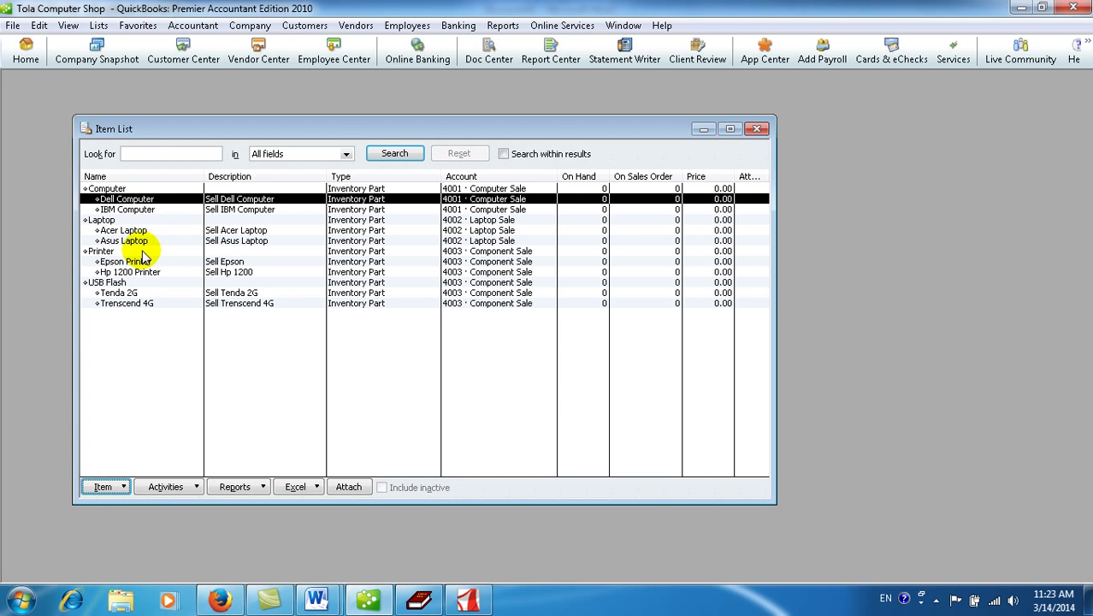
click(134, 210)
click(129, 199)
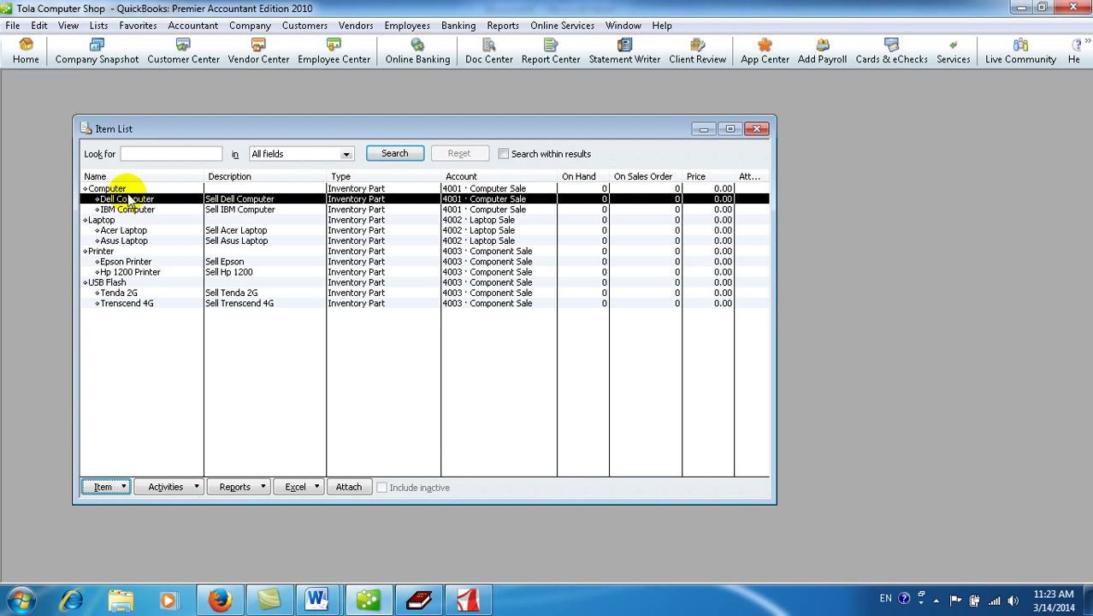
click(127, 209)
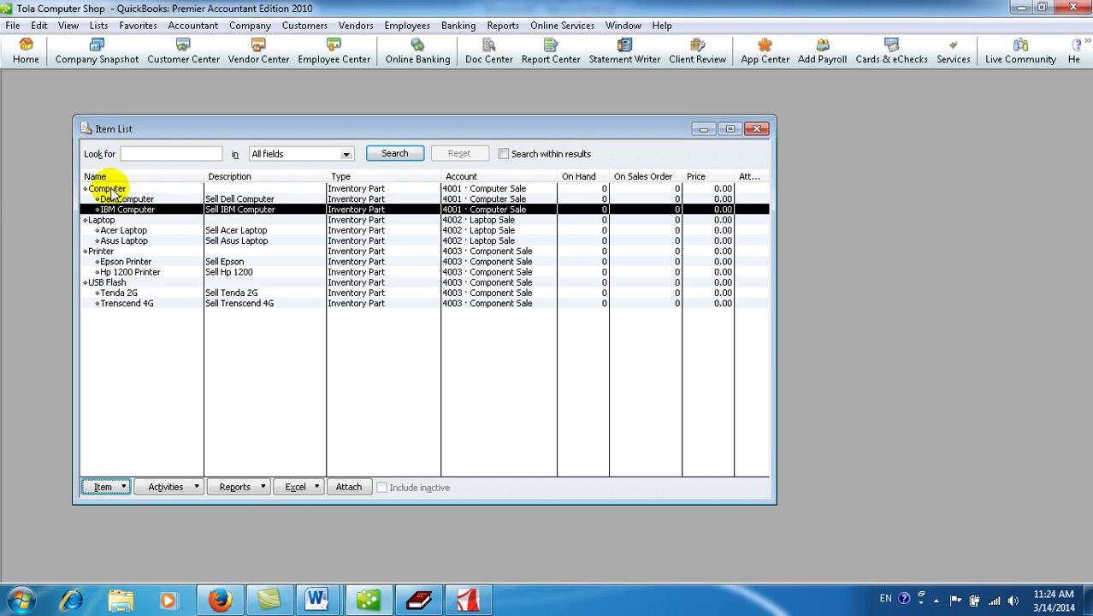
click(109, 189)
click(107, 198)
click(111, 210)
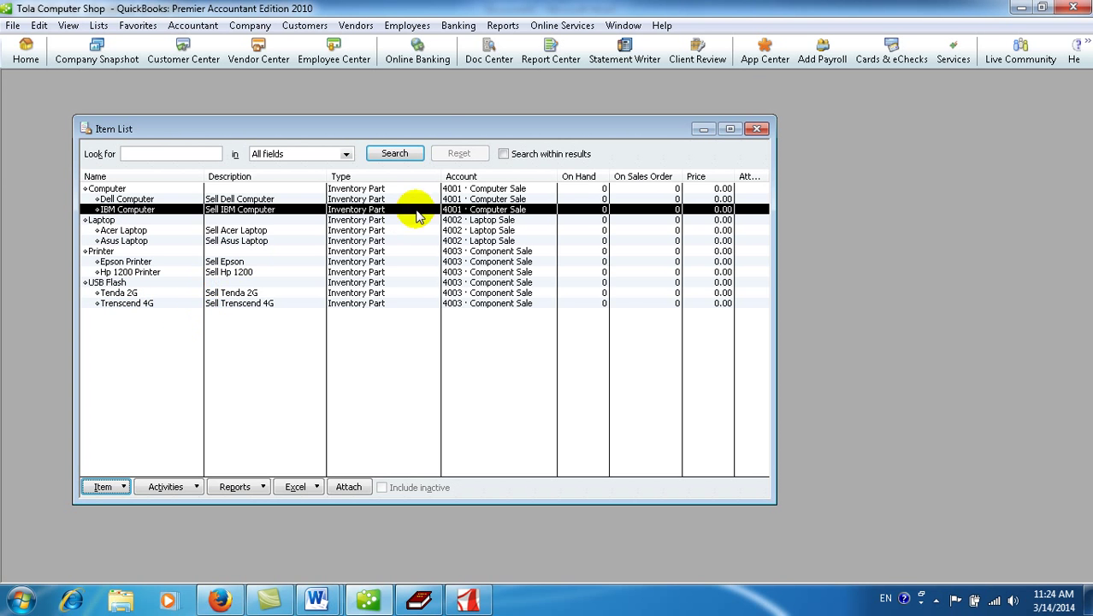
drag(426, 123, 379, 107)
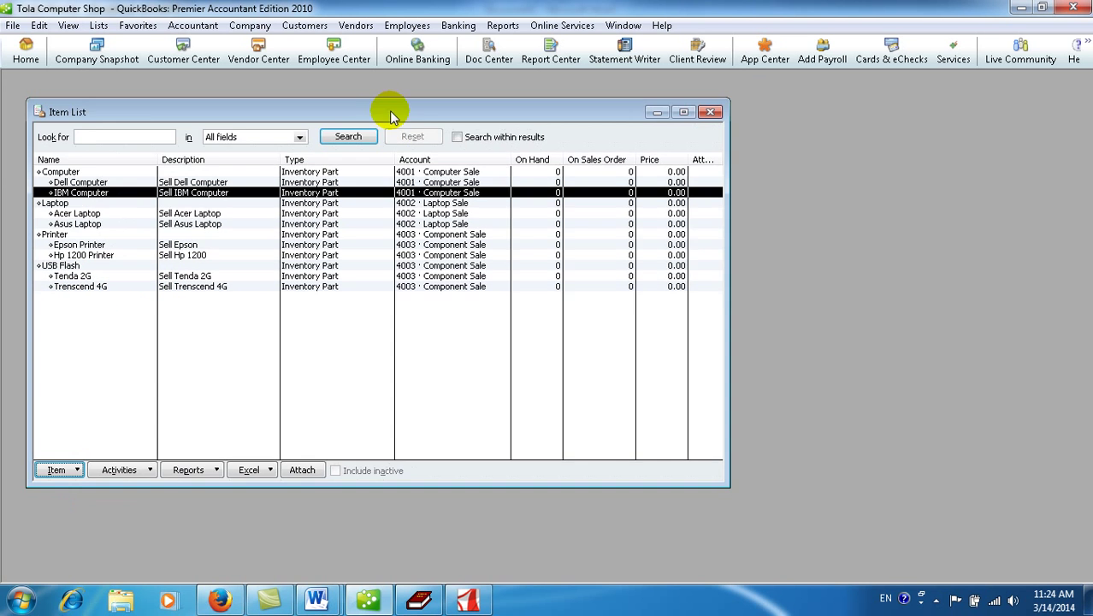
click(709, 112)
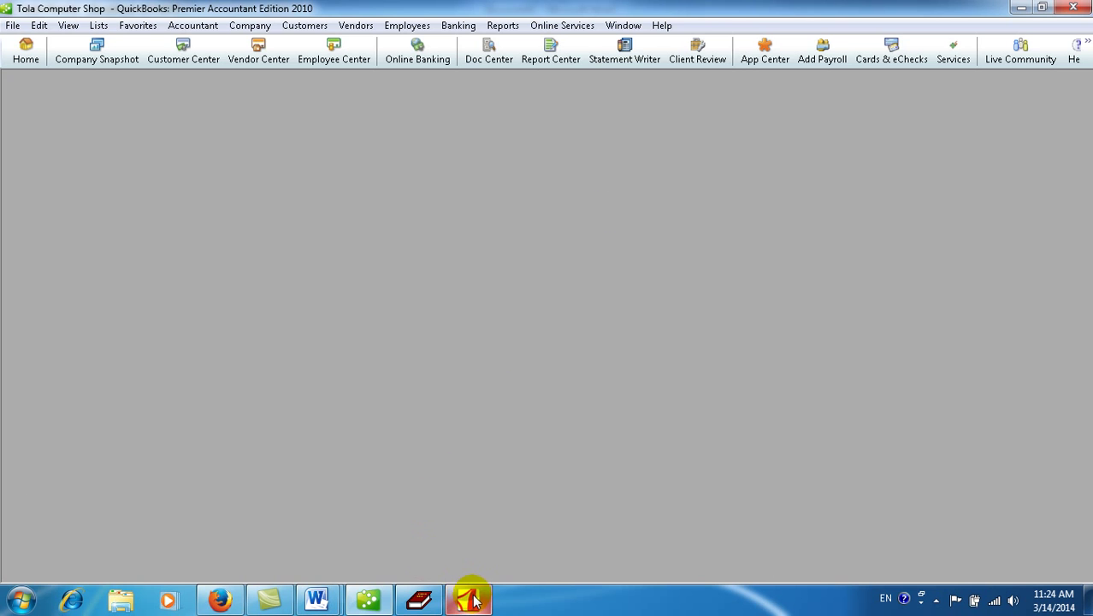
Step: Open a new Write Checks form from the Banking menu and maximize it
click(467, 599)
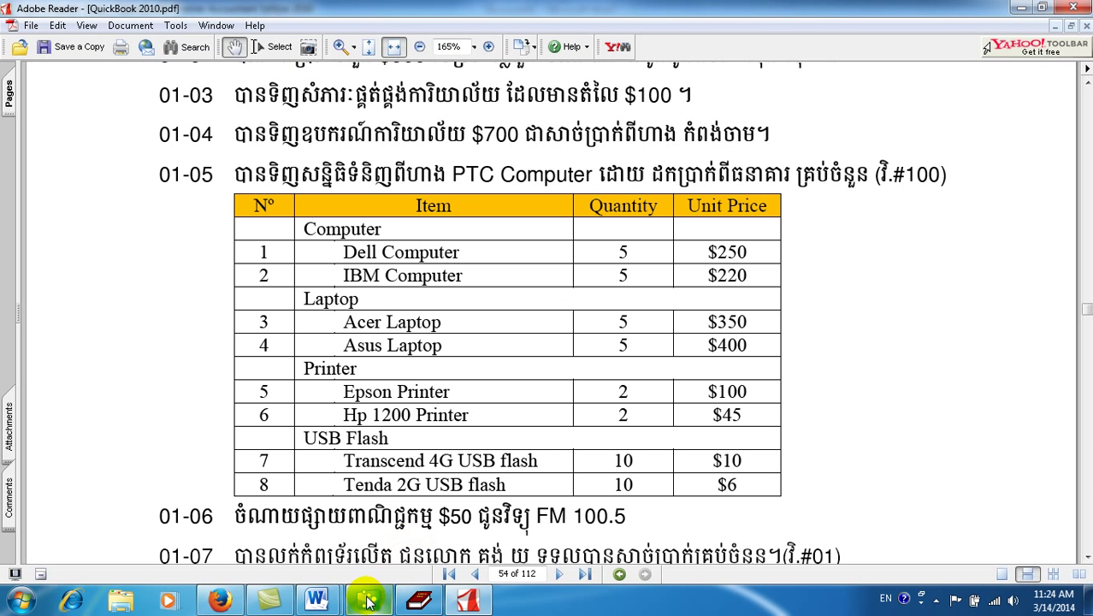
click(368, 598)
click(459, 25)
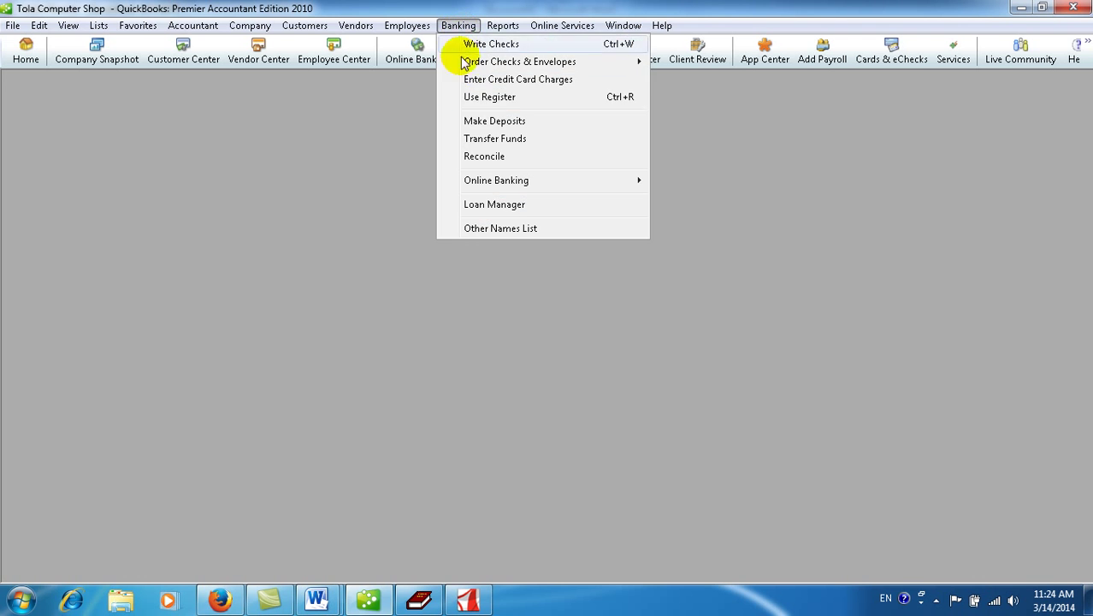
click(491, 44)
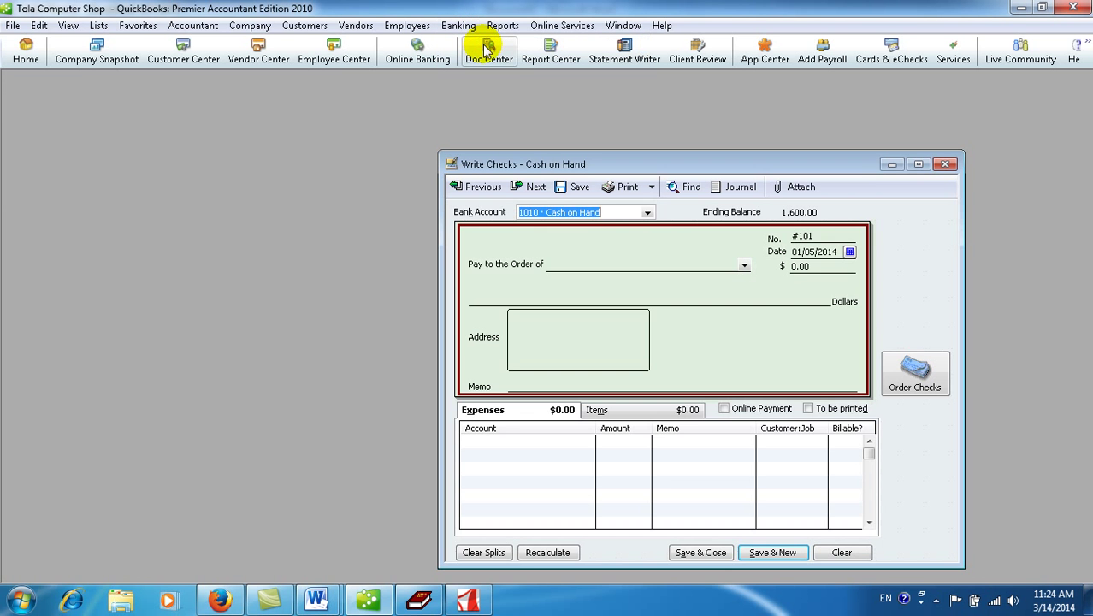
click(918, 164)
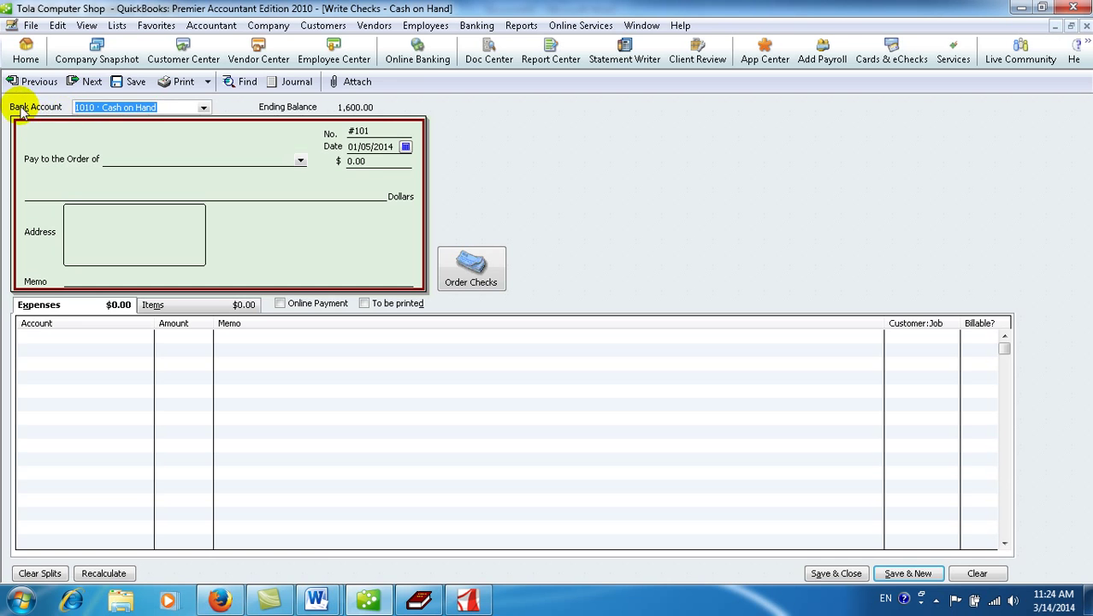
Step: Draw the check on 1020 · Cash in Bank and mark it To be printed
click(205, 108)
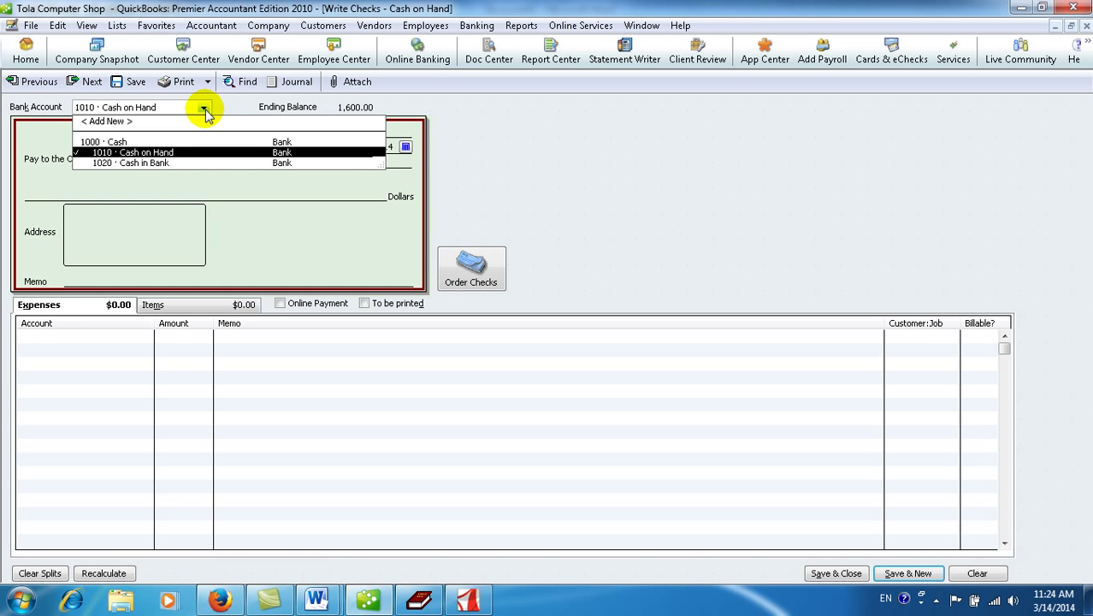
click(163, 164)
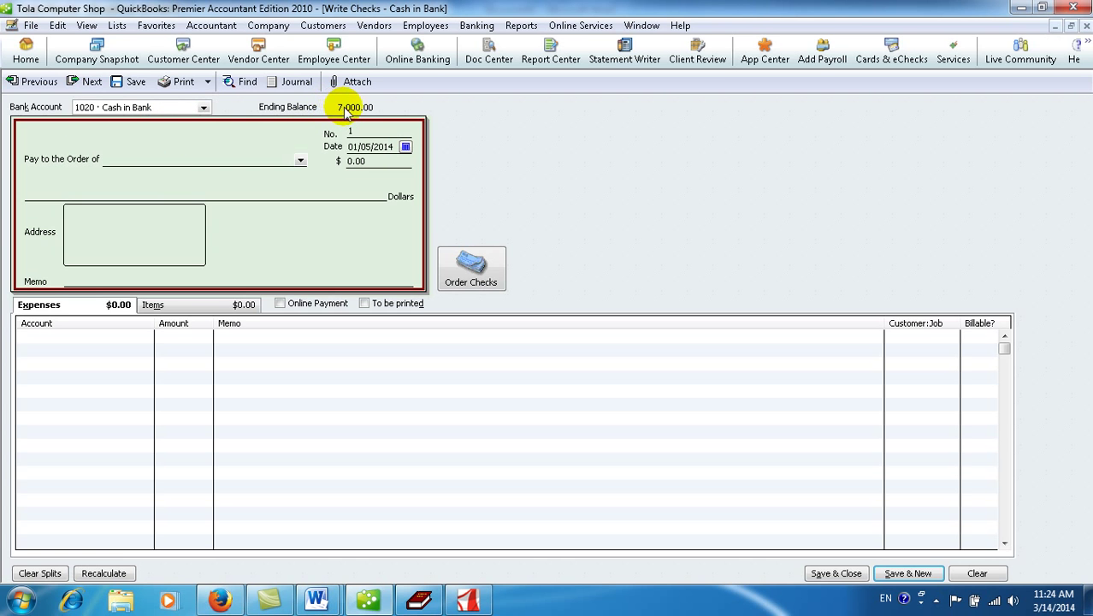
click(364, 305)
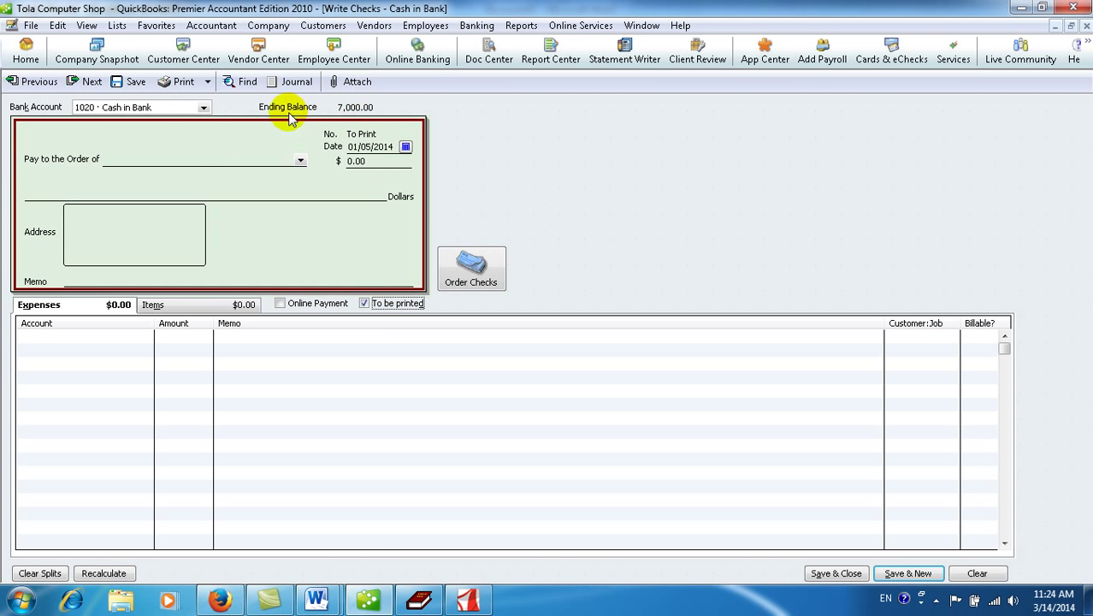
click(130, 162)
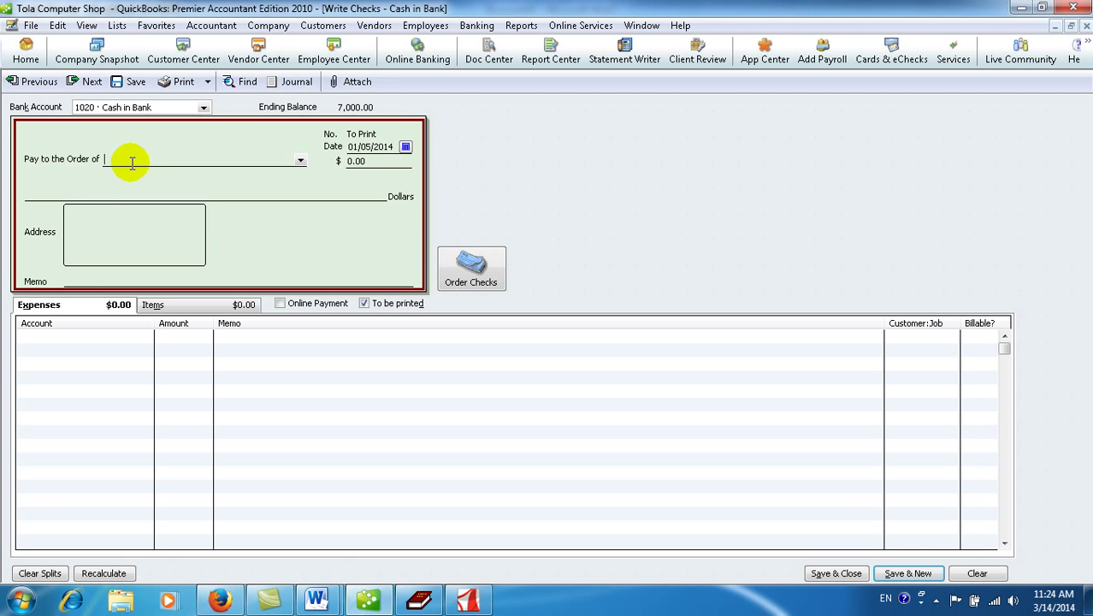
Step: Make PTC Computer the payee and keep the check dated 01/05/2014
click(301, 161)
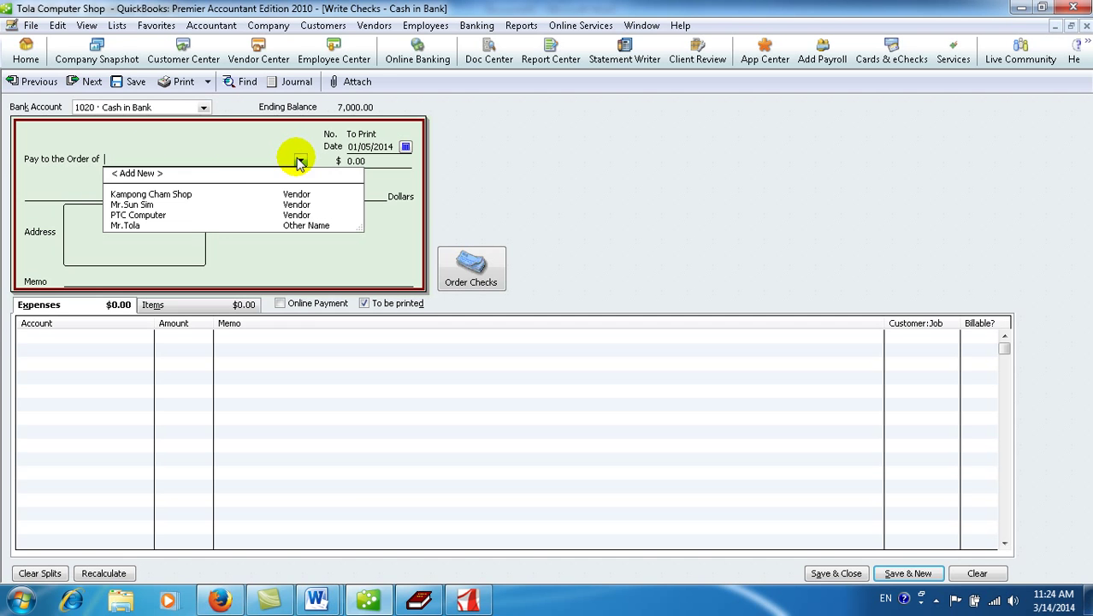
click(148, 215)
click(406, 146)
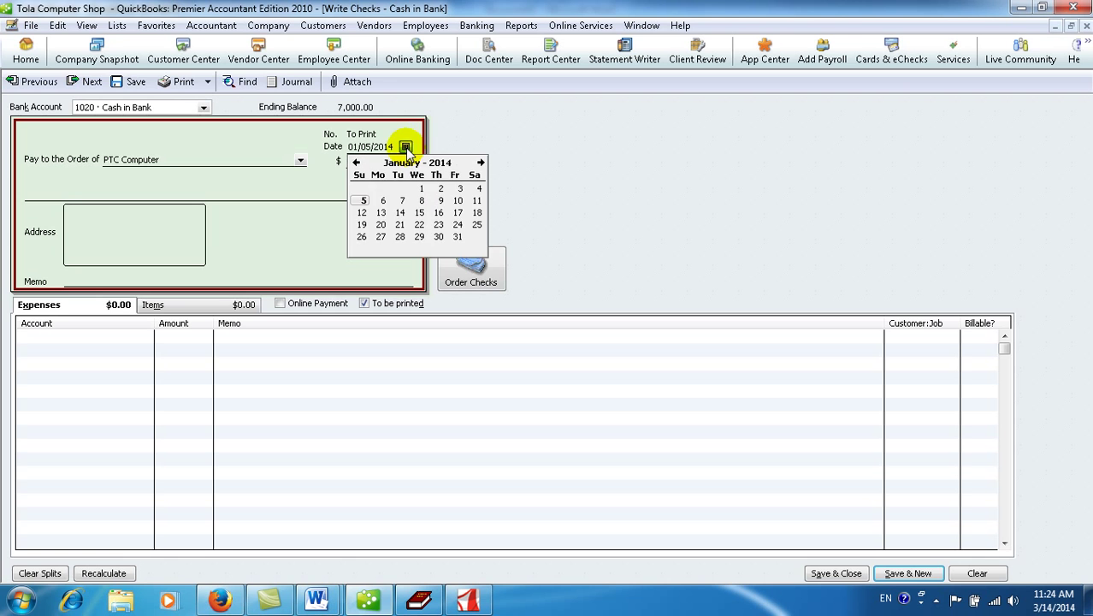
click(363, 201)
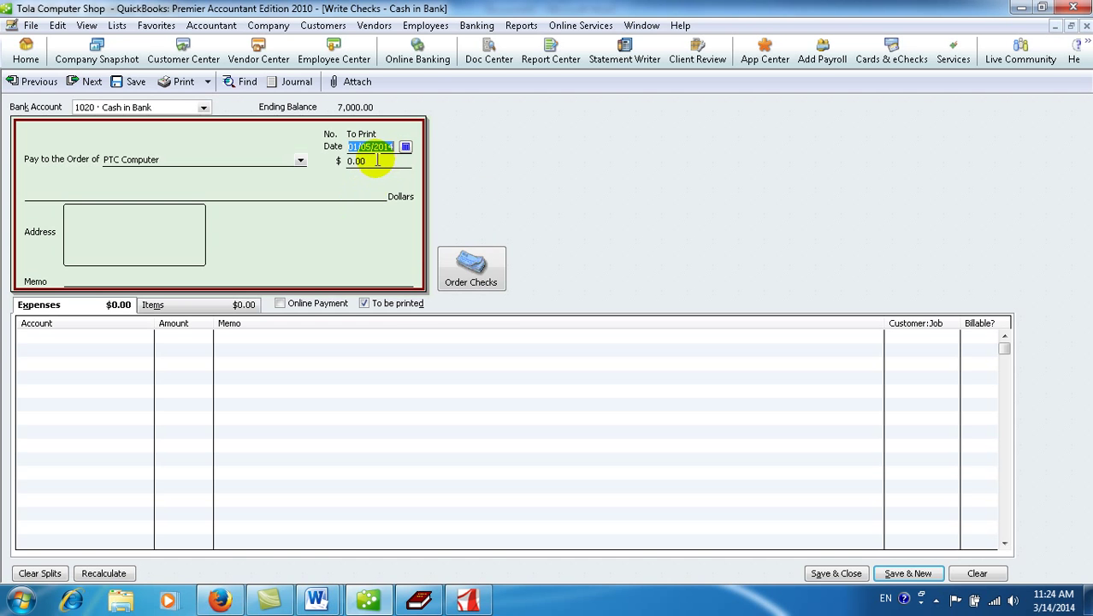
Step: Leave the expense lines empty and switch to the Items lines
click(128, 332)
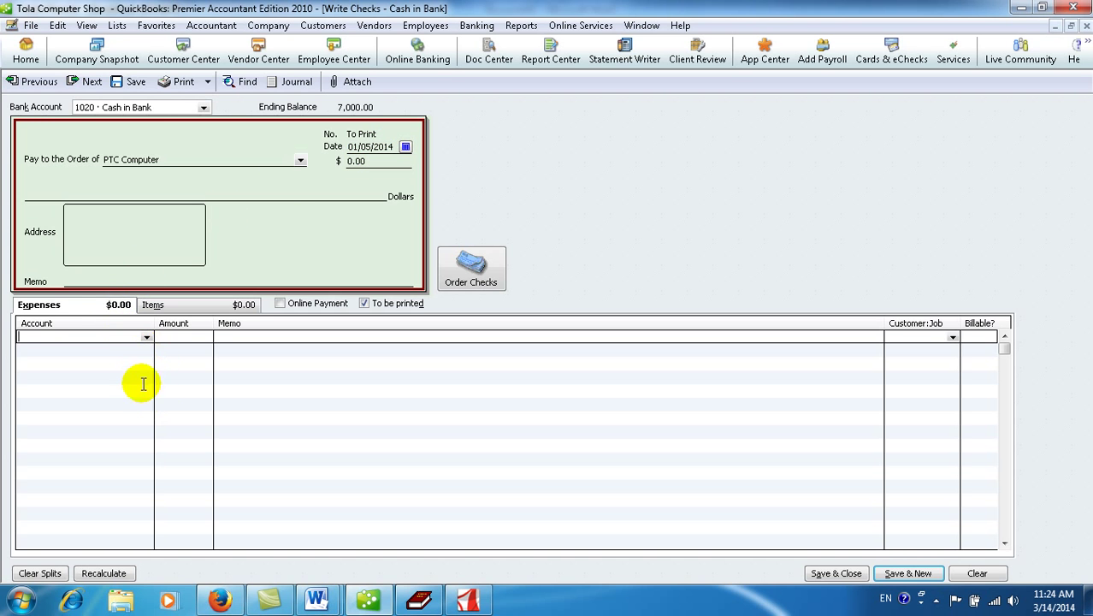
click(146, 337)
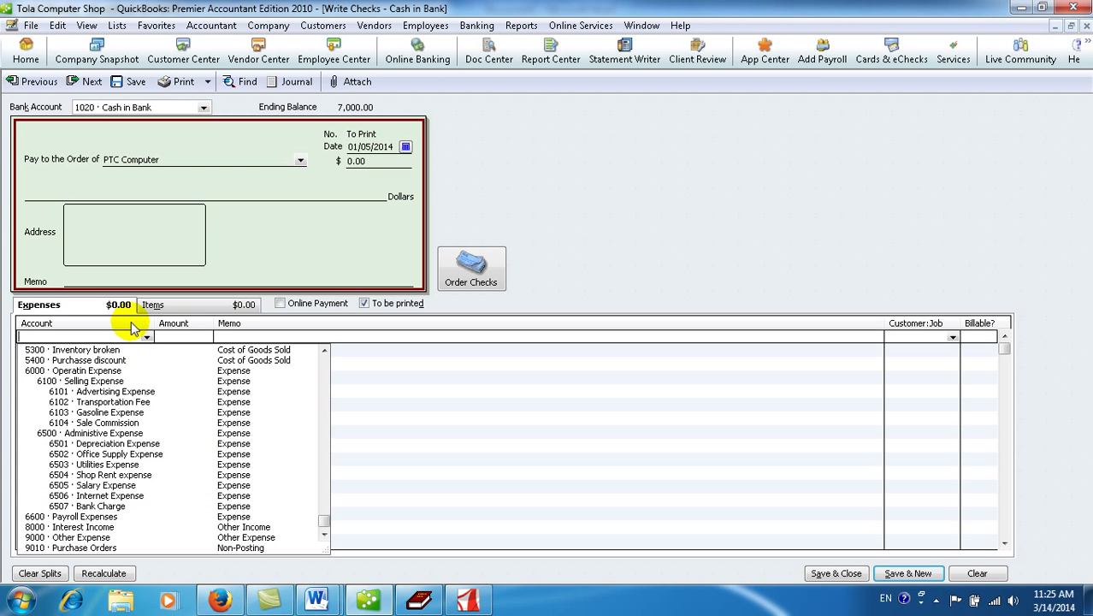
click(146, 337)
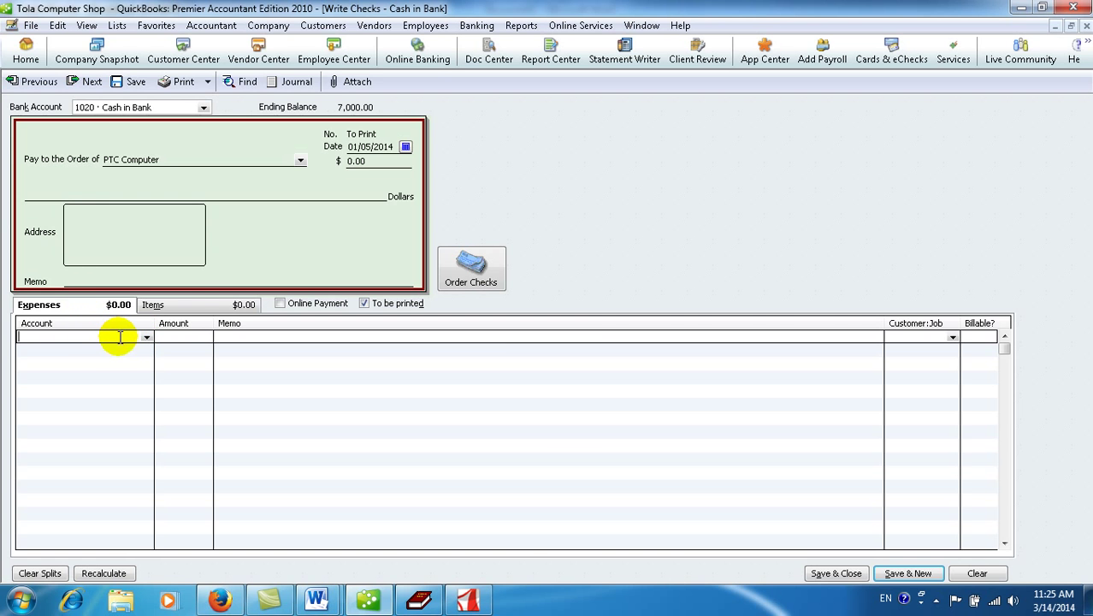
click(191, 308)
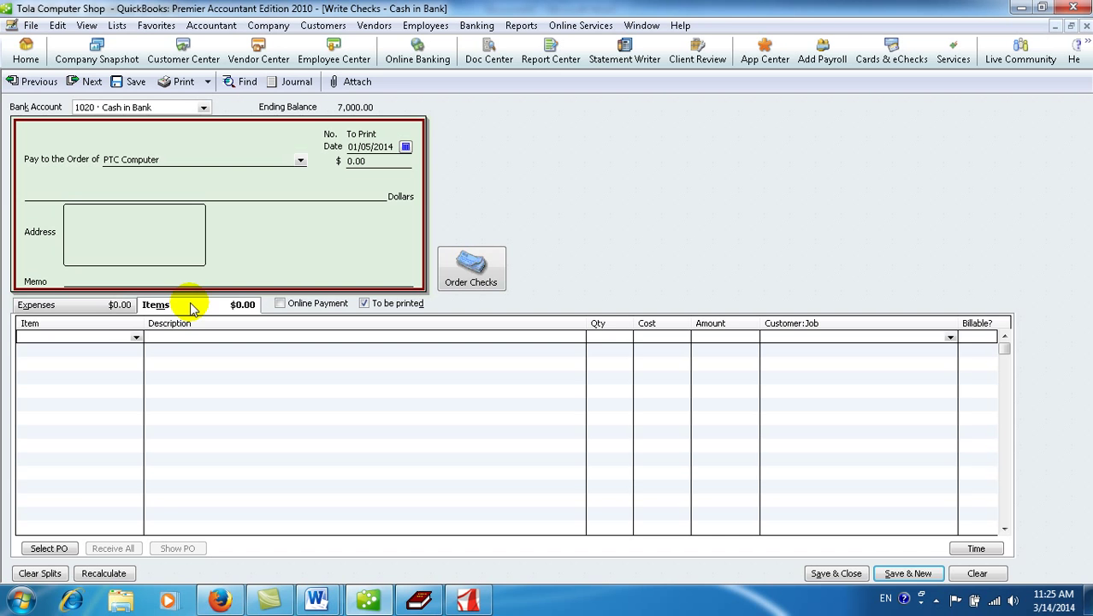
Step: Add item lines for Dell Computer, IBM Computer, Acer Laptop and Asus Laptop
drag(144, 323, 173, 329)
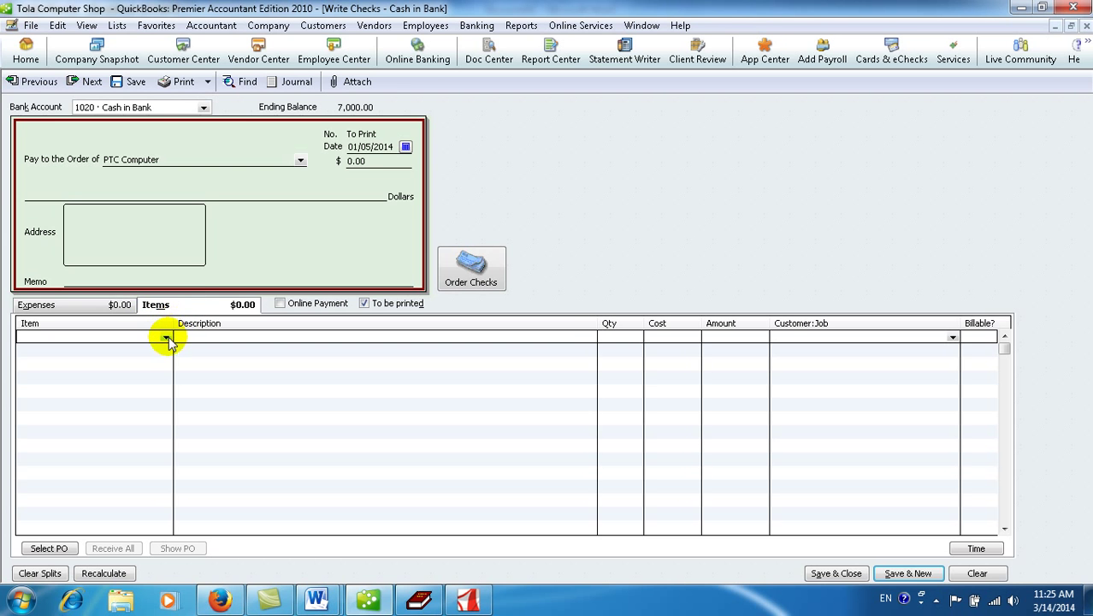
click(165, 338)
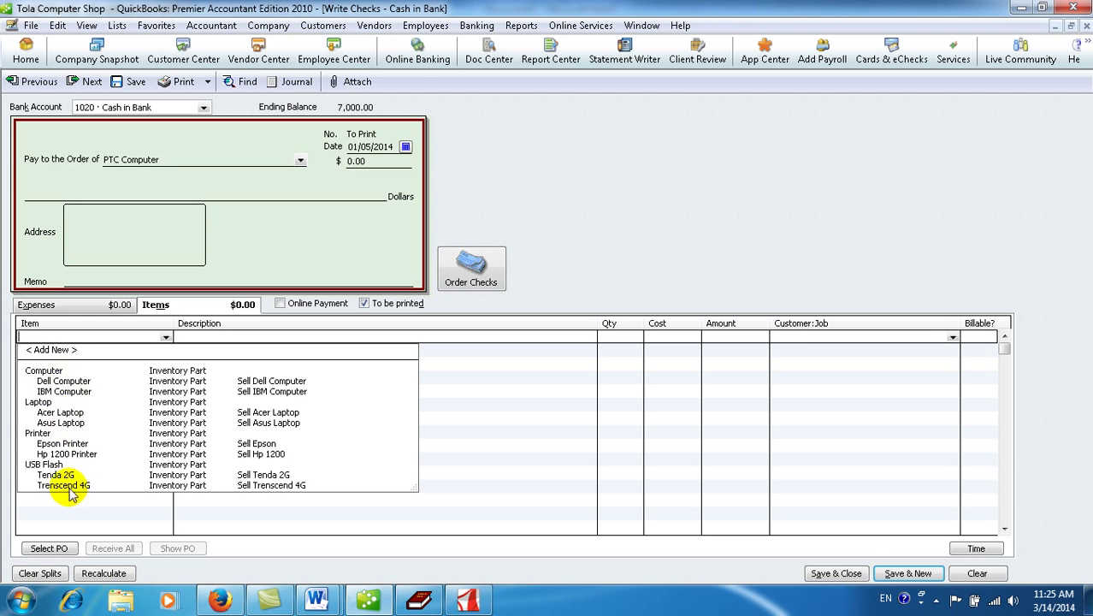
click(65, 381)
click(150, 352)
click(165, 351)
click(104, 404)
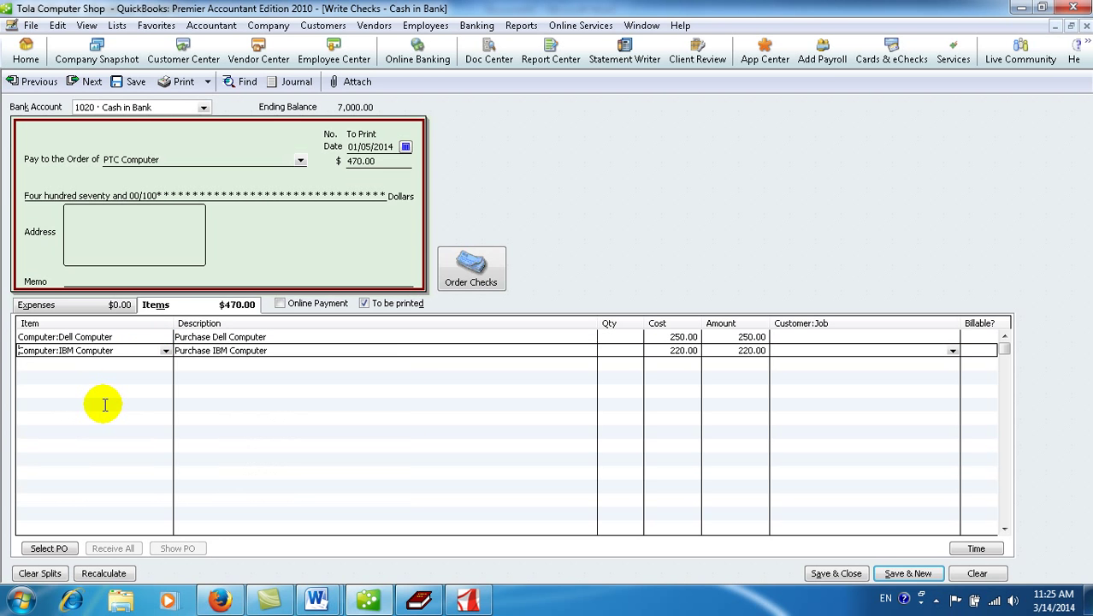
click(167, 364)
click(165, 365)
click(104, 446)
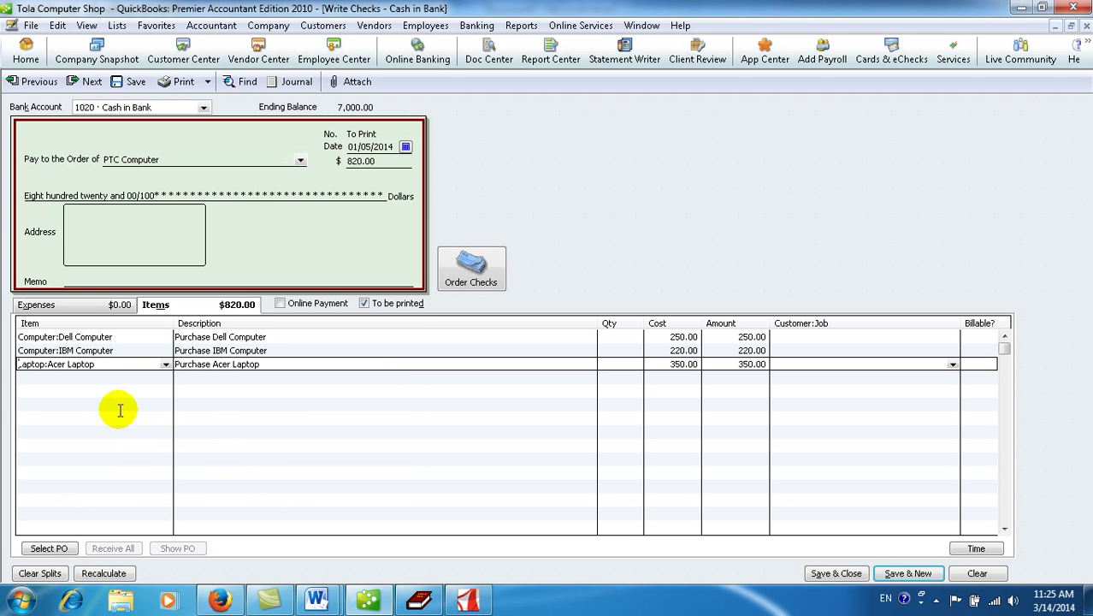
click(147, 378)
click(165, 378)
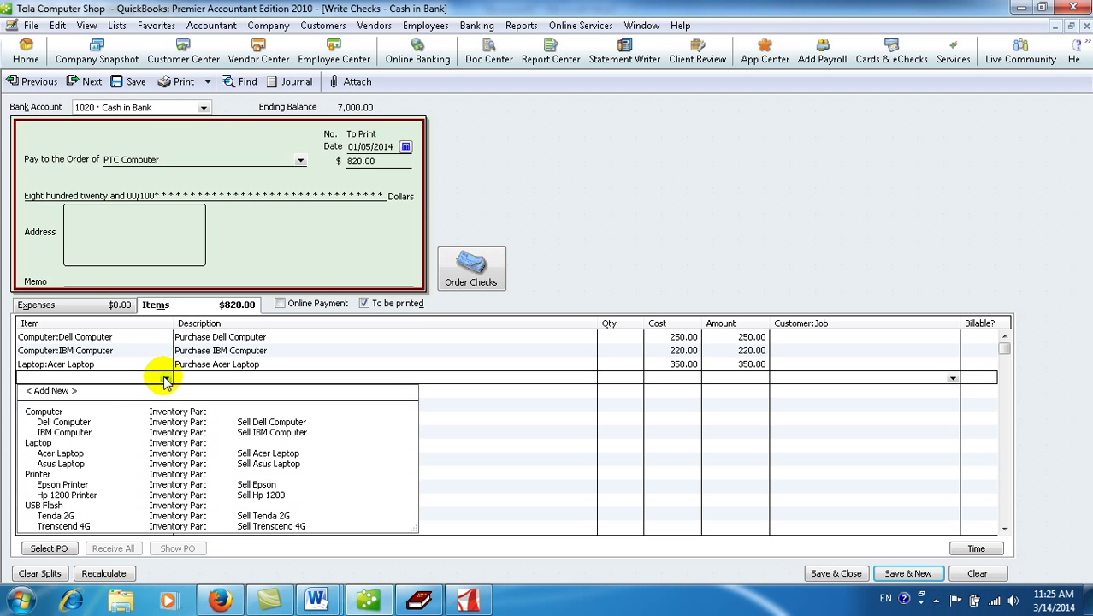
click(86, 466)
Step: Add item lines for Epson Printer, Hp 1200 Printer, Tenda 2G and Transcend 4G
click(166, 392)
click(167, 391)
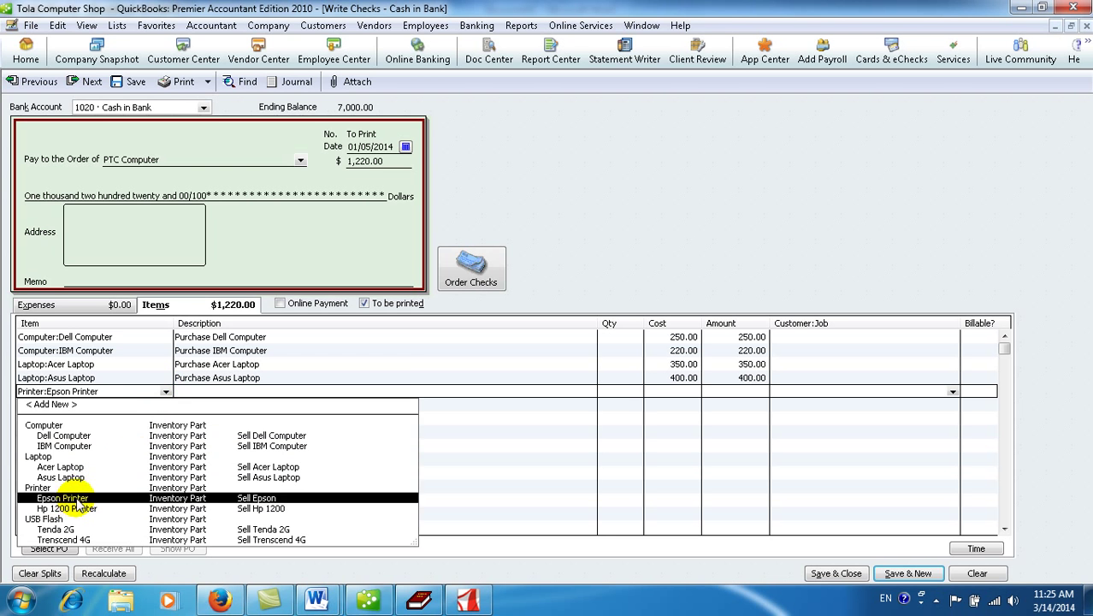
click(75, 497)
click(164, 403)
click(166, 405)
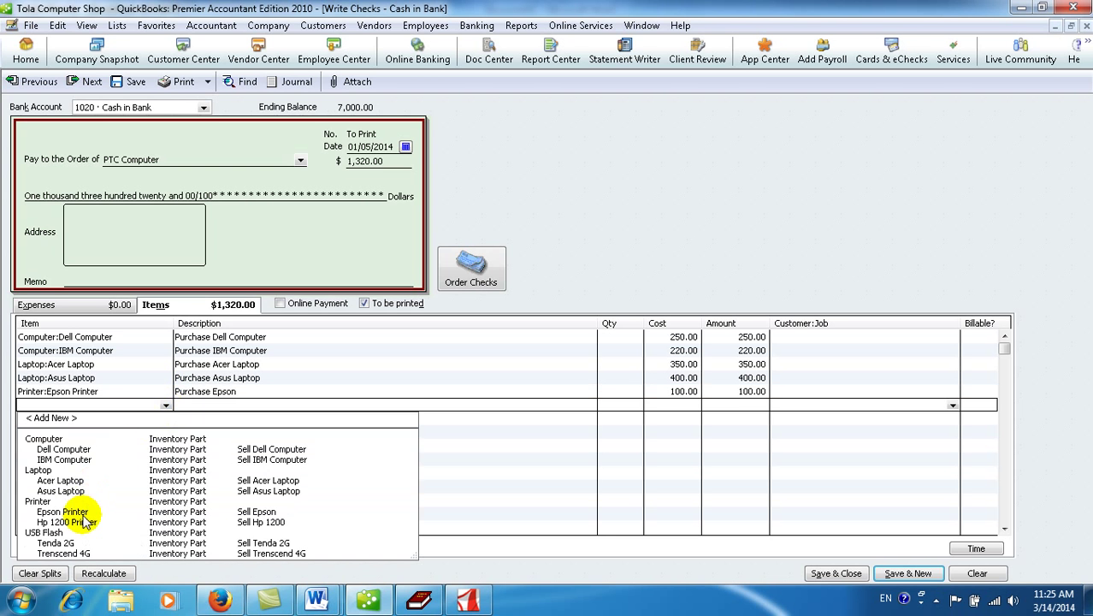
click(81, 517)
click(161, 418)
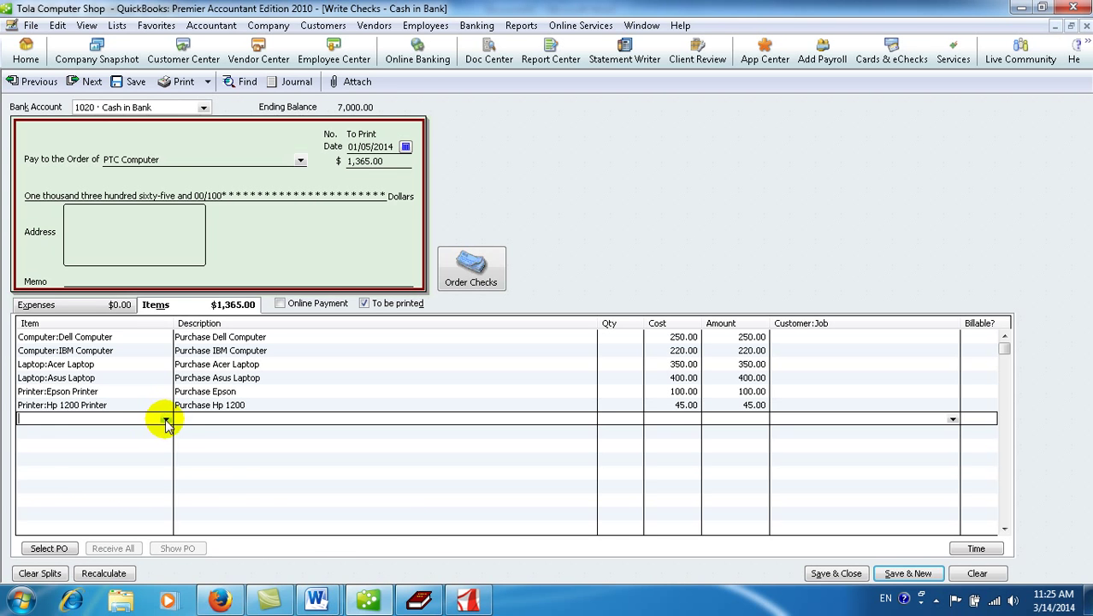
click(166, 418)
click(82, 557)
click(162, 431)
click(165, 433)
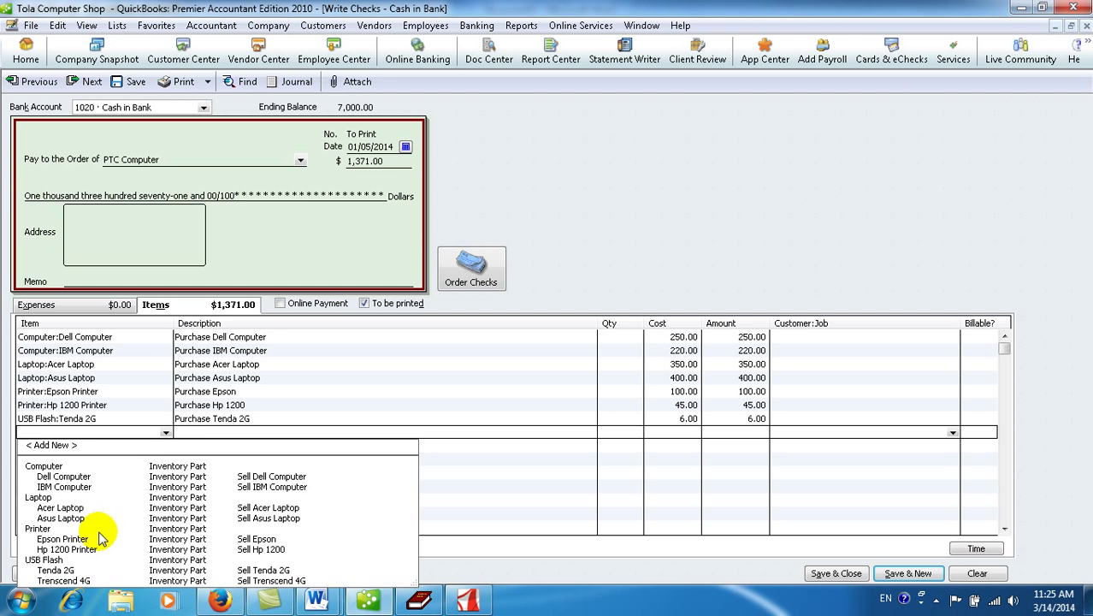
click(68, 580)
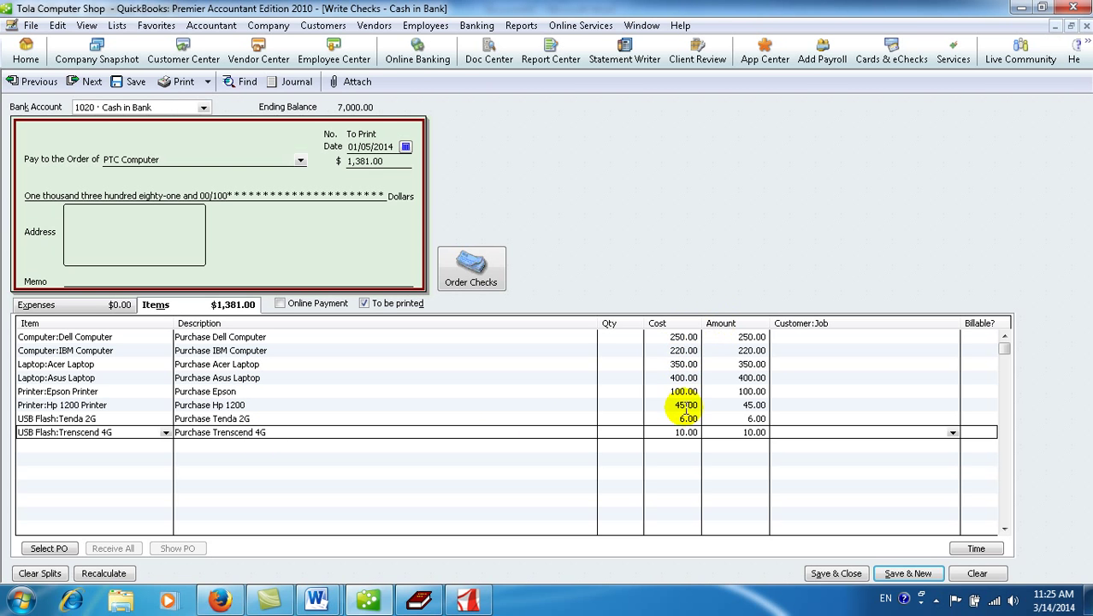
Step: Look up the purchase quantities in the PDF and return to the check
click(625, 338)
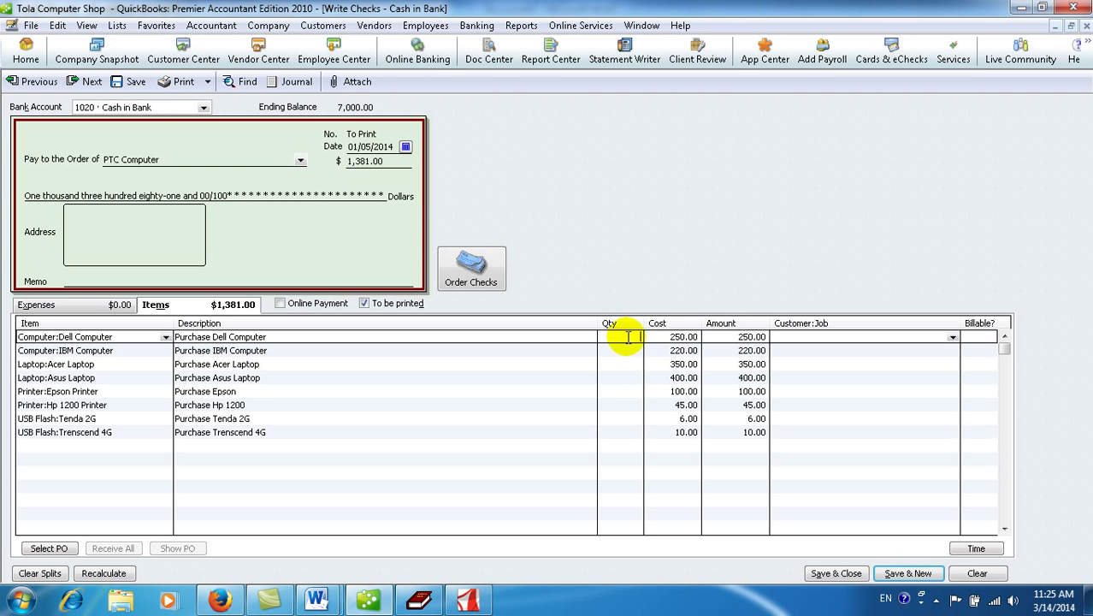
click(468, 599)
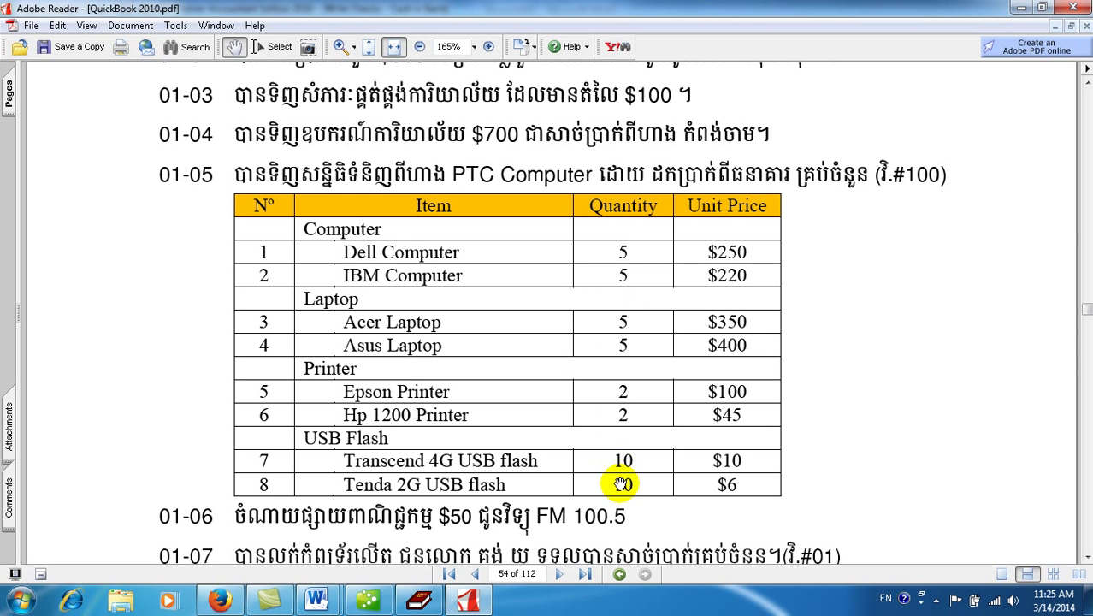
click(369, 599)
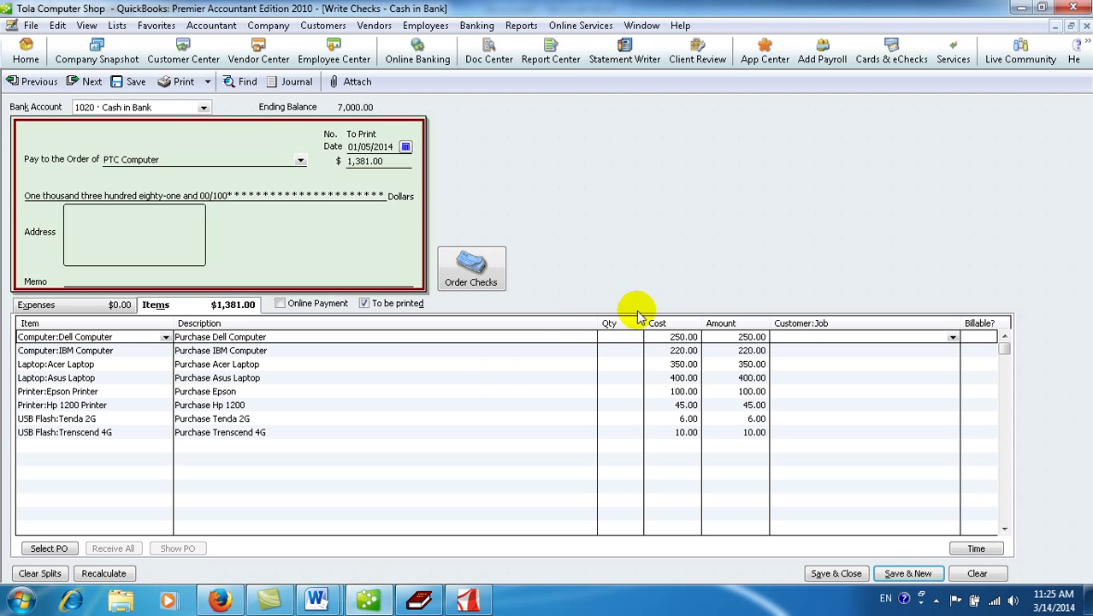
Step: Enter quantities 5, 5, 5, 5, 2, 2, 10, 10 down the Qty column
text(5)
key(Down)
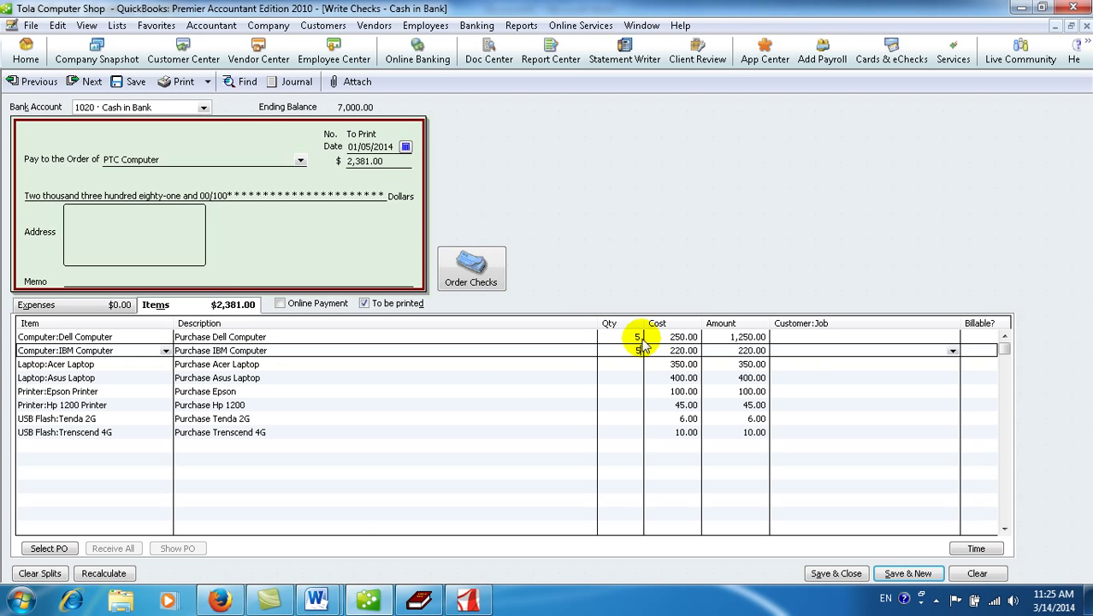
text(5)
key(Down)
text(5)
key(Down)
key(Down)
text(2)
key(Down)
text(2)
key(Down)
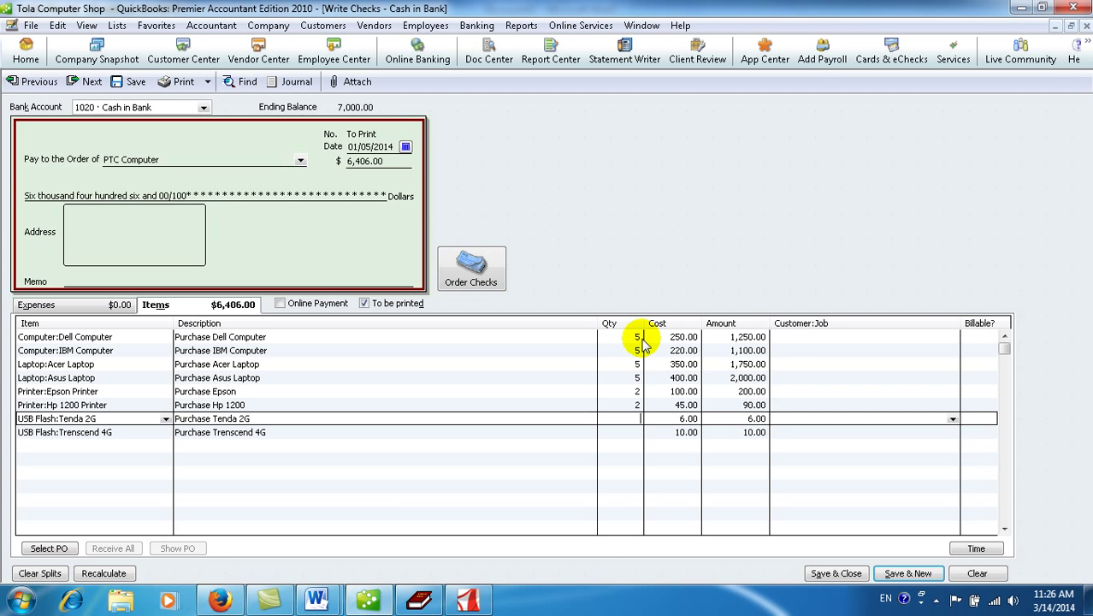
key(Down)
text(10)
key(Down)
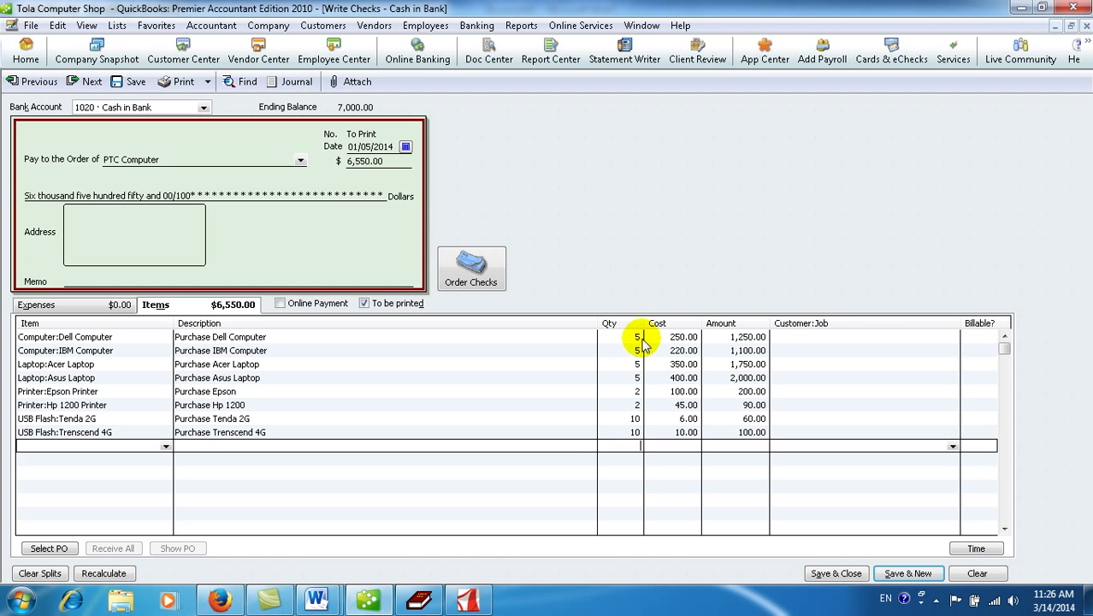
click(638, 339)
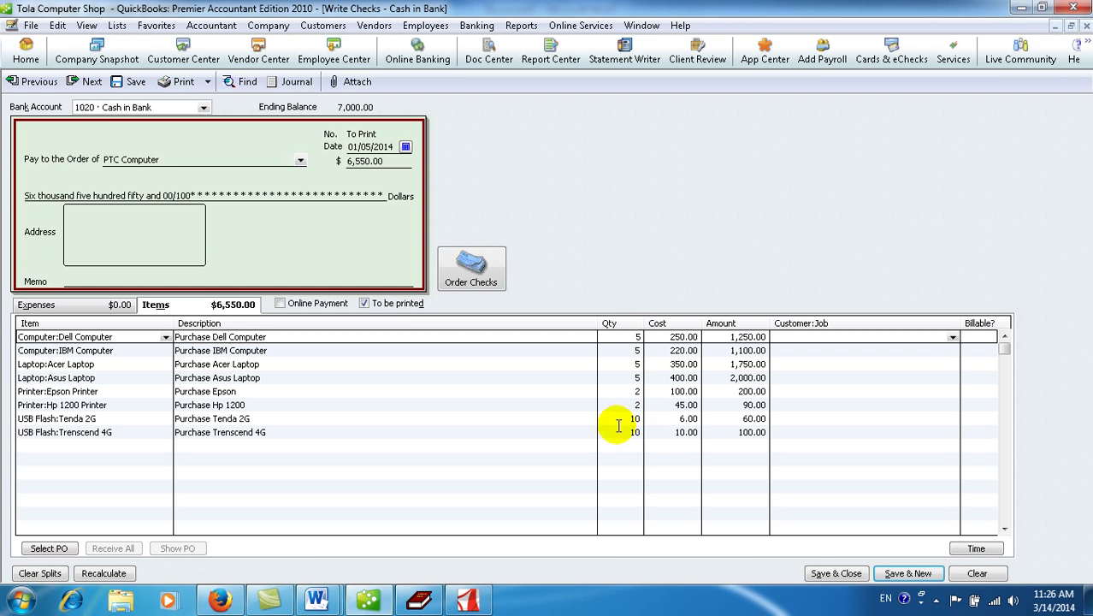
Step: Verify the check amount reads $6,550.00, then switch to the PDF to compare
click(694, 432)
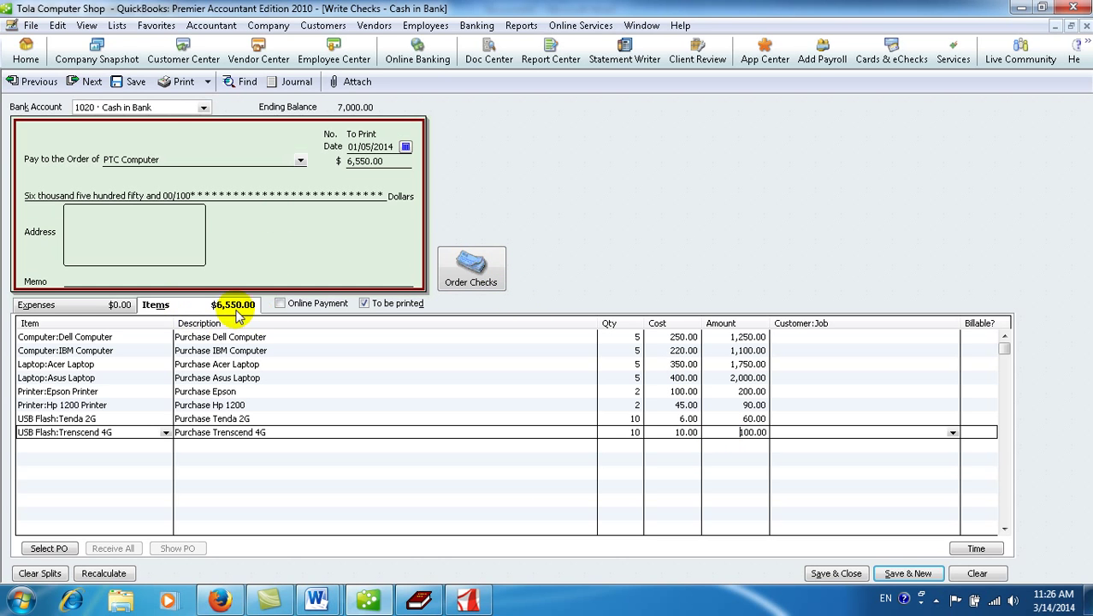
click(376, 161)
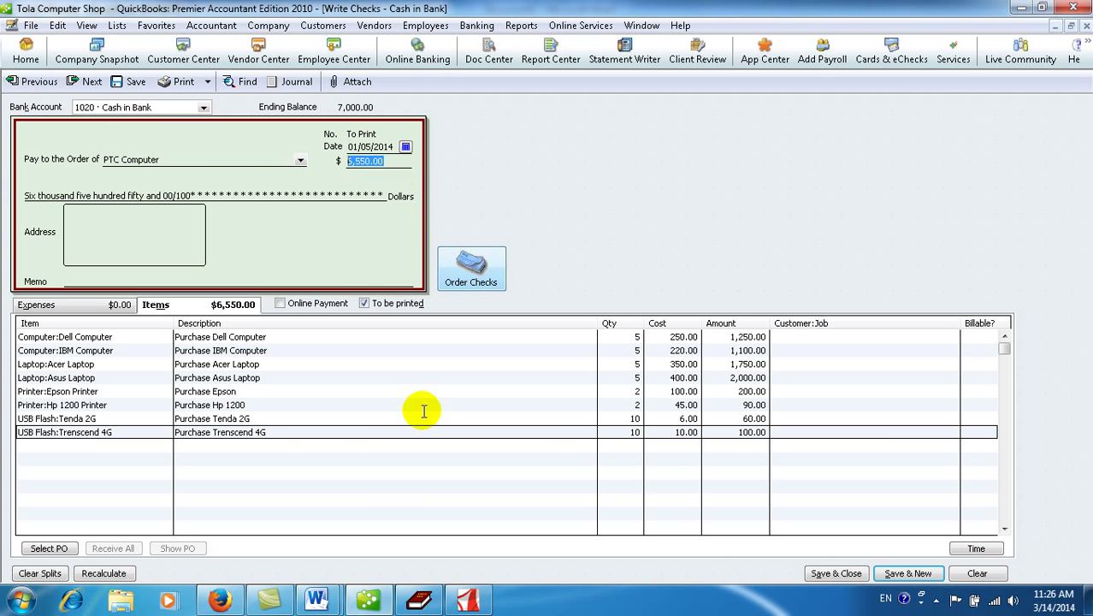
click(469, 601)
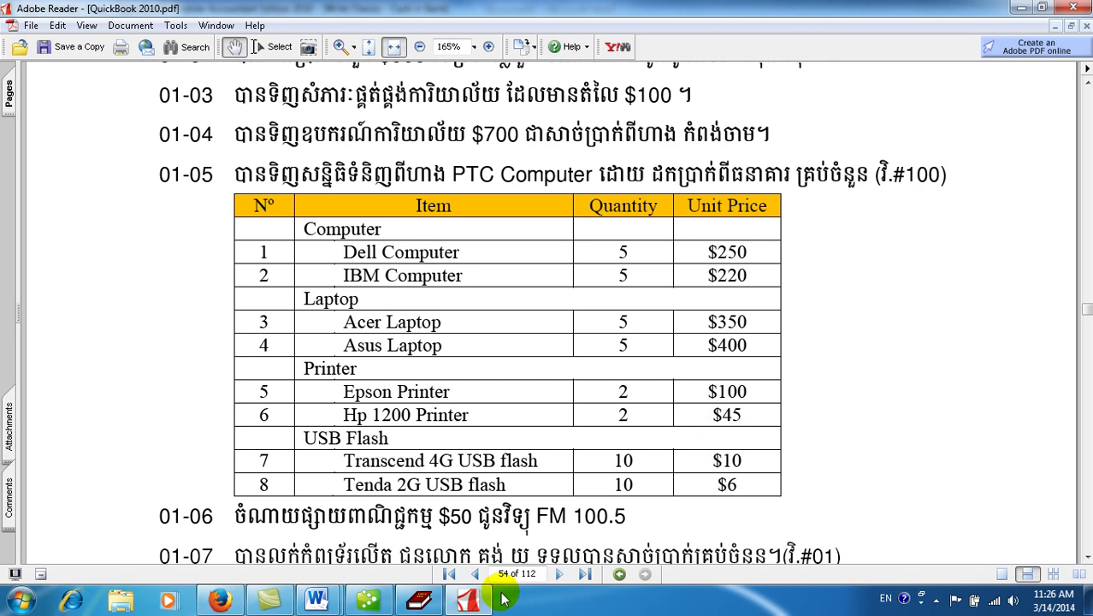
Step: Return from the PDF to the PTC Computer check in QuickBooks
click(365, 604)
text(#1)
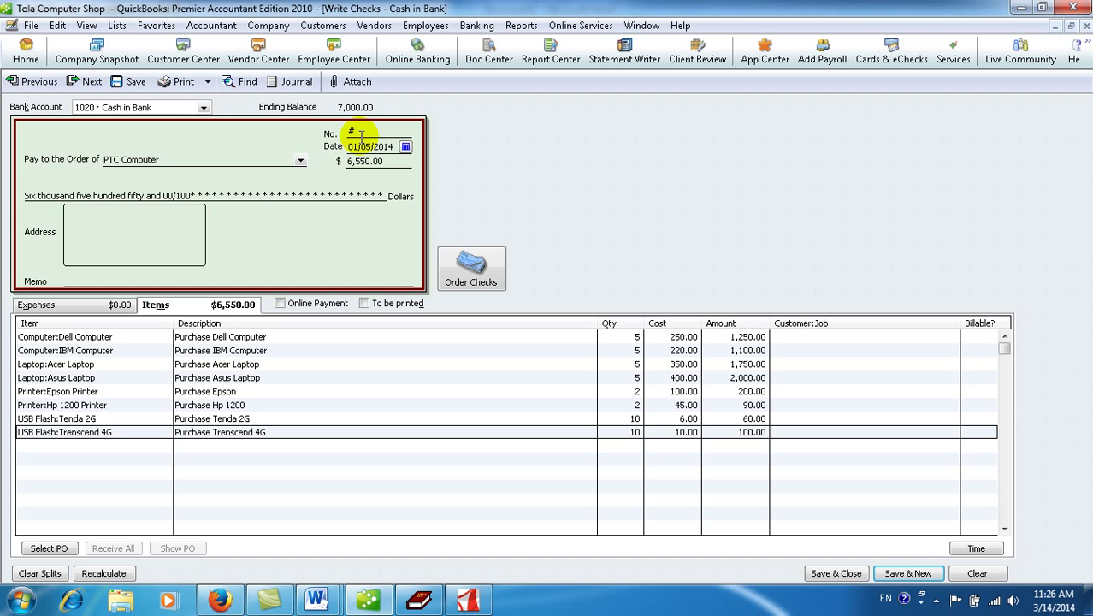
Step: Enter 100 as the check number and Save & Close the check
text(00)
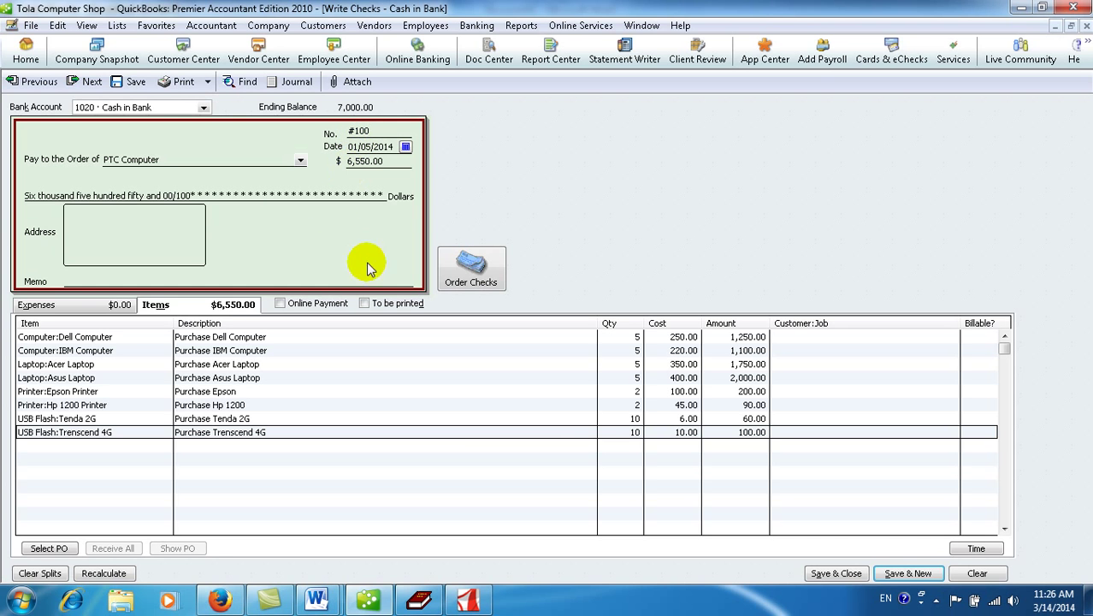
click(836, 573)
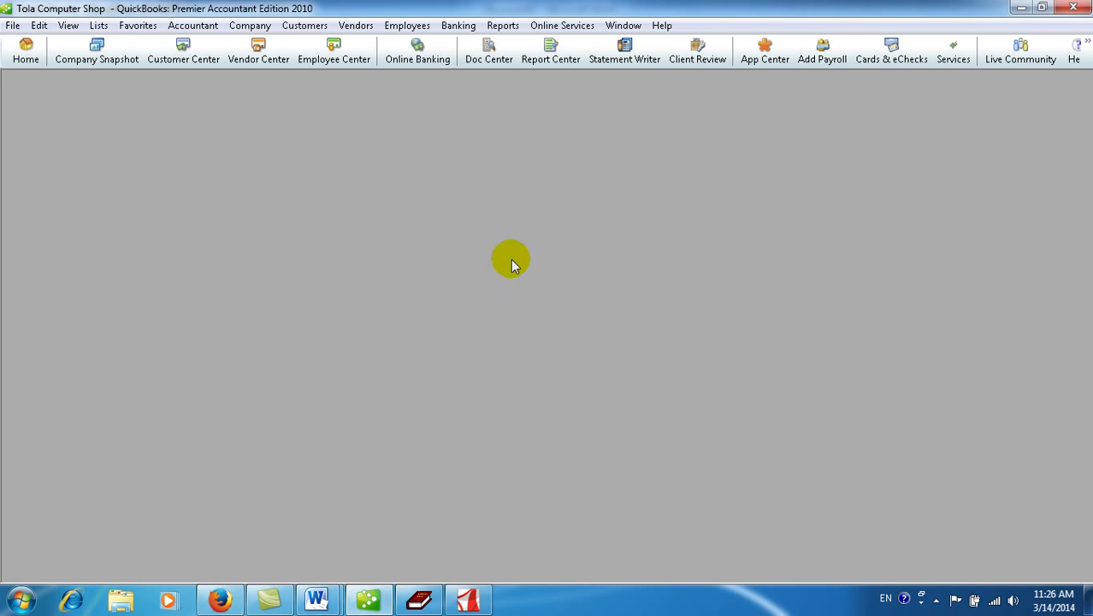
Step: Open the Journal report from Reports > Accountant & Taxes
click(516, 31)
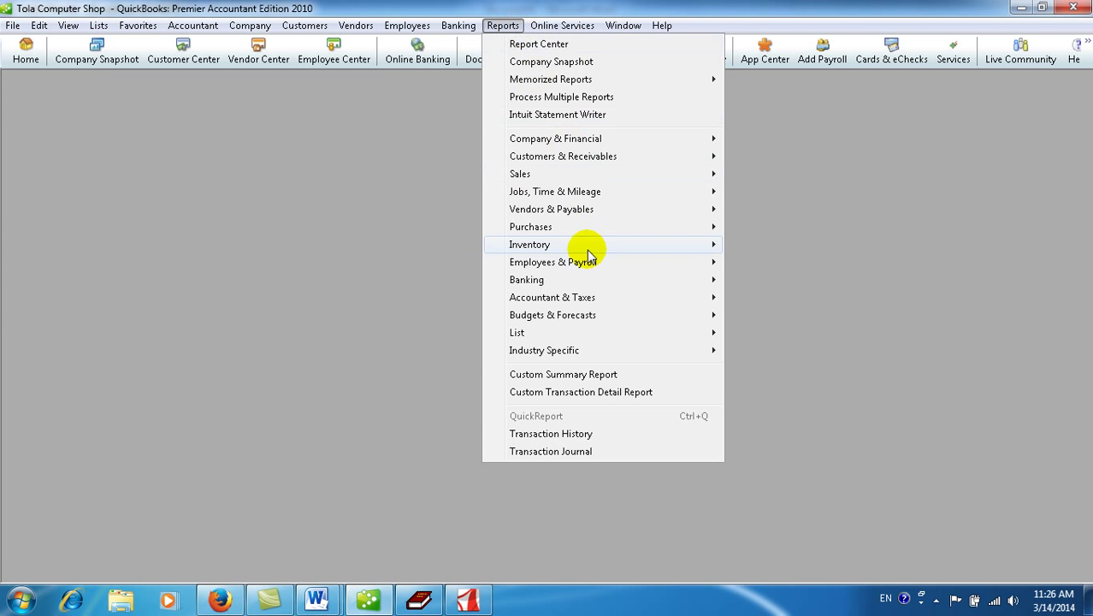
mouse_move(643, 308)
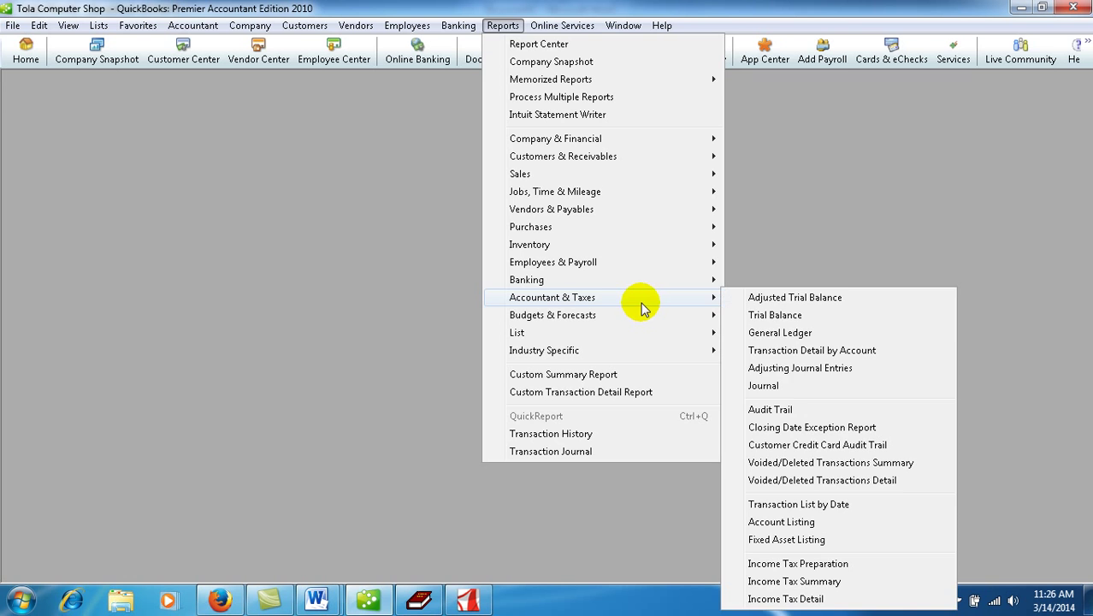
click(769, 386)
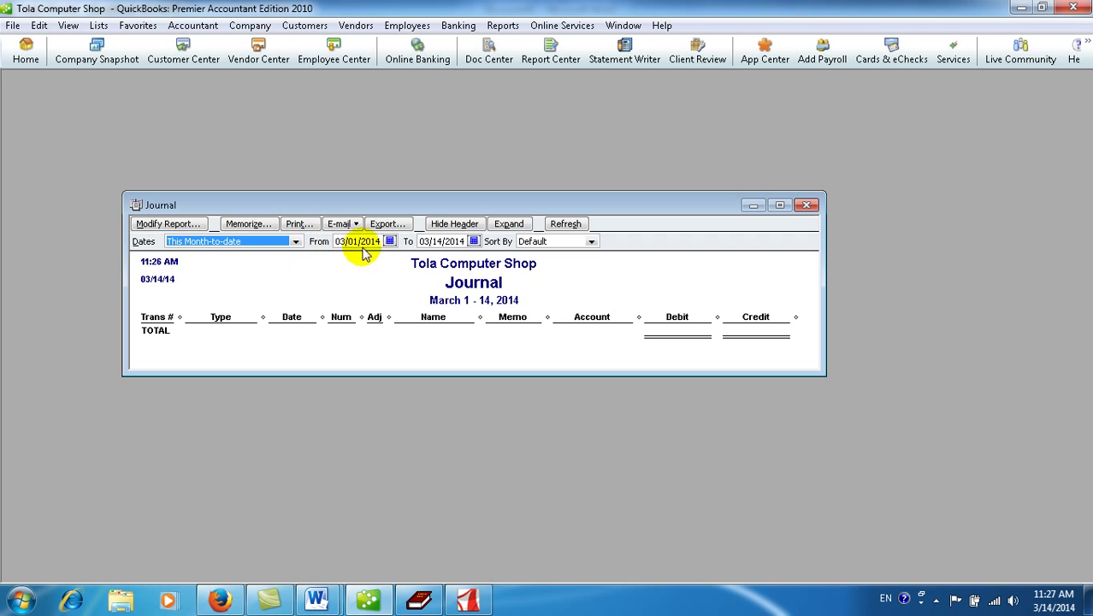
Step: Set the Journal date range from 01/01/2014 to 01/31/2014
click(389, 242)
click(342, 257)
click(342, 257)
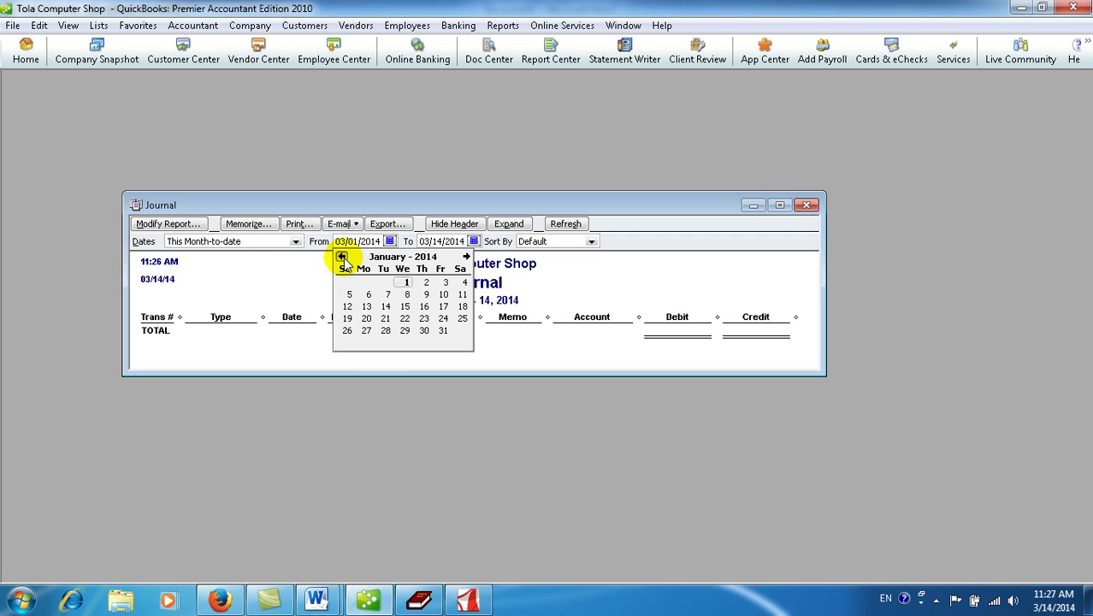
click(402, 282)
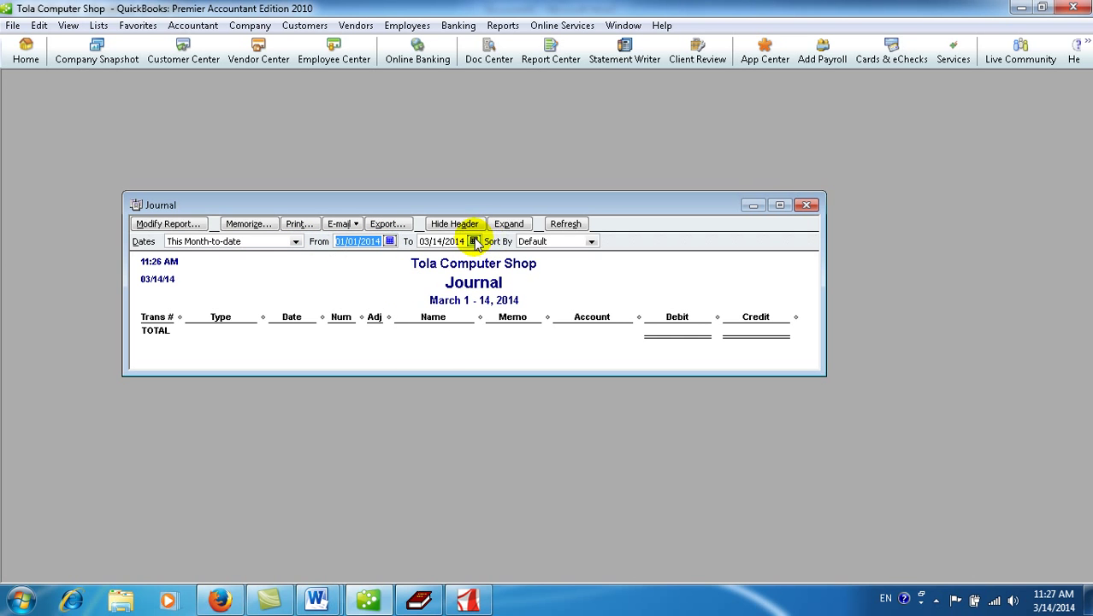
click(473, 241)
click(425, 257)
click(425, 256)
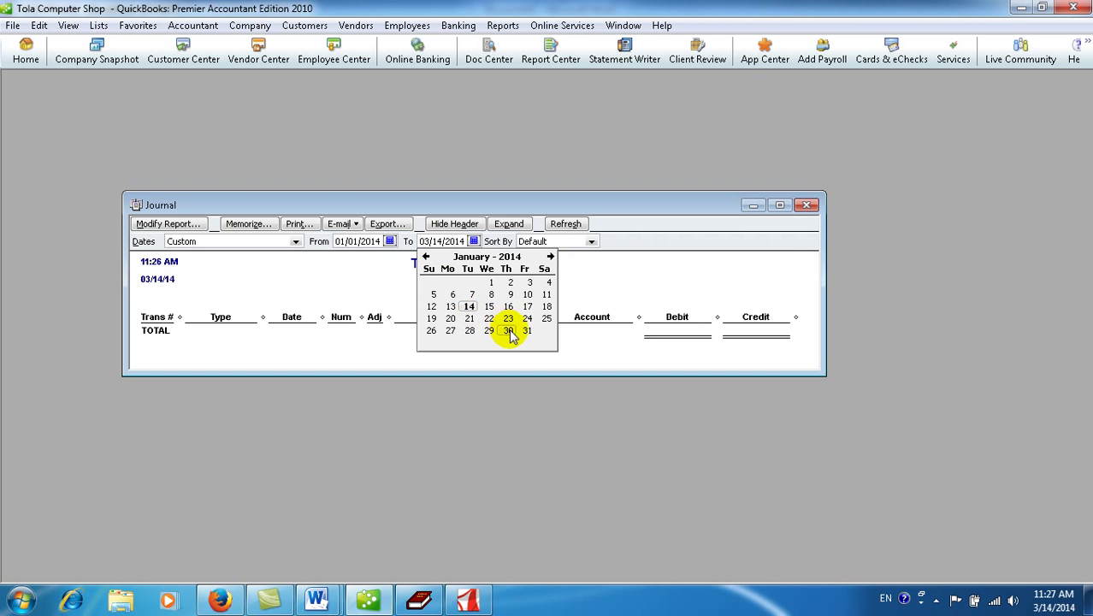
click(527, 330)
Step: Maximize the Journal, widen the Account and Memo columns, and select the check #100 row
click(781, 207)
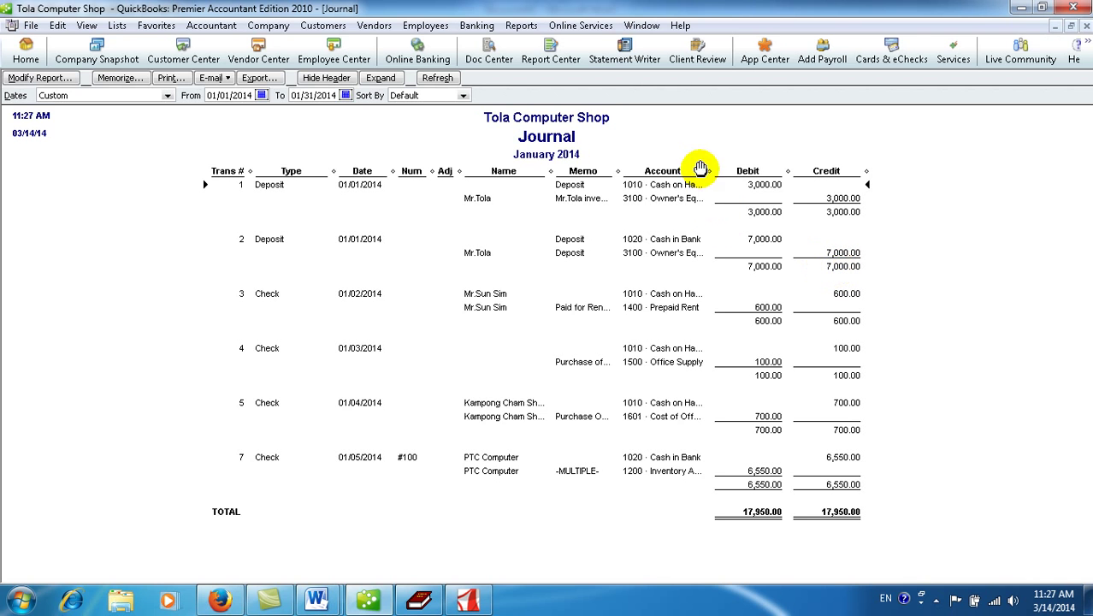
drag(709, 170, 752, 171)
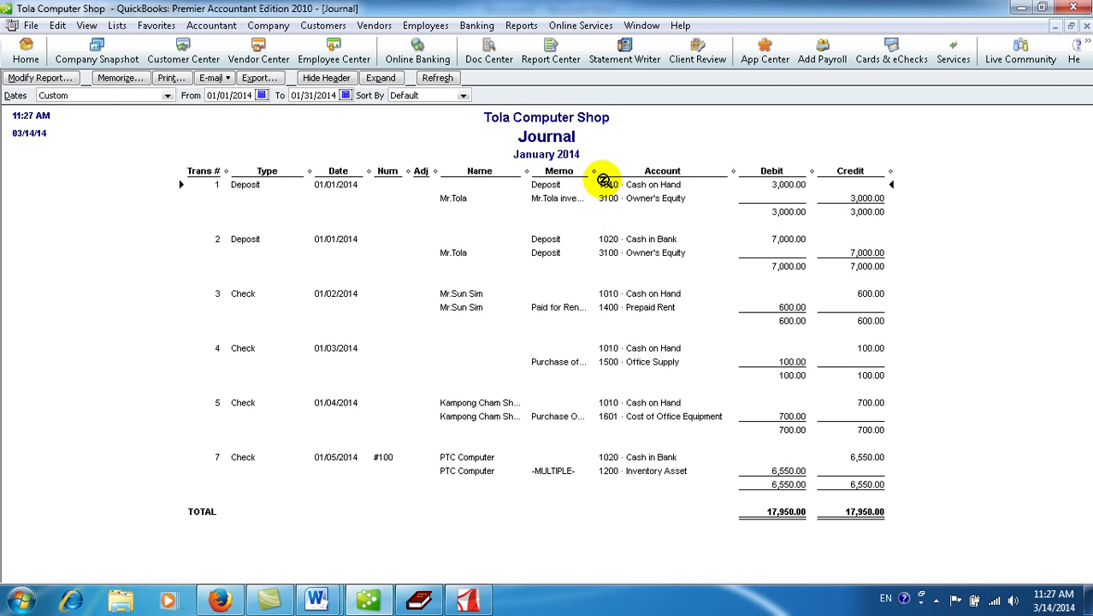
drag(593, 170, 646, 168)
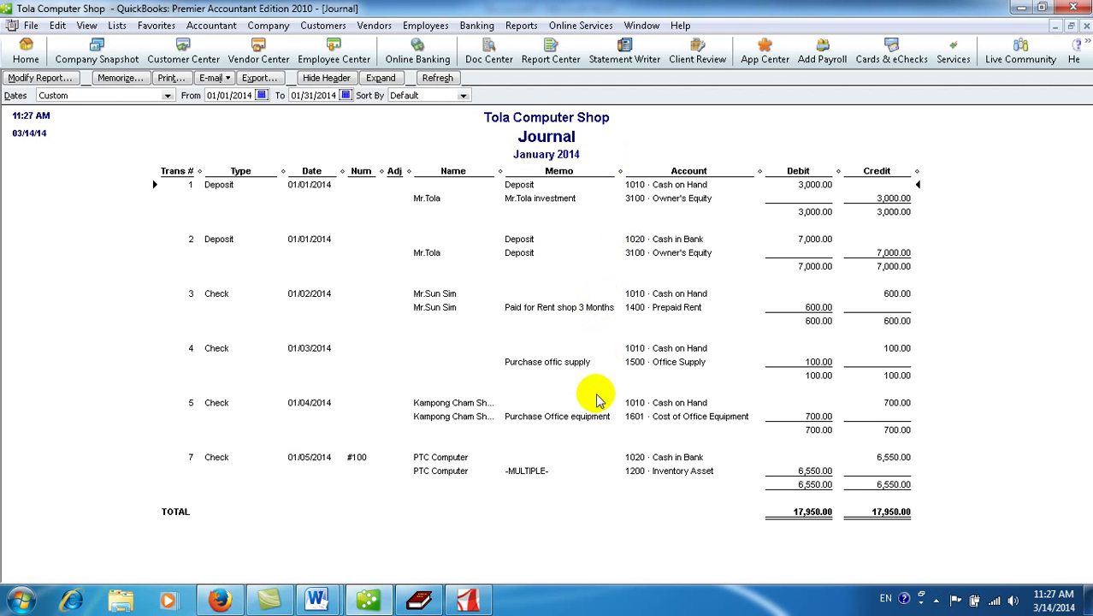
click(310, 461)
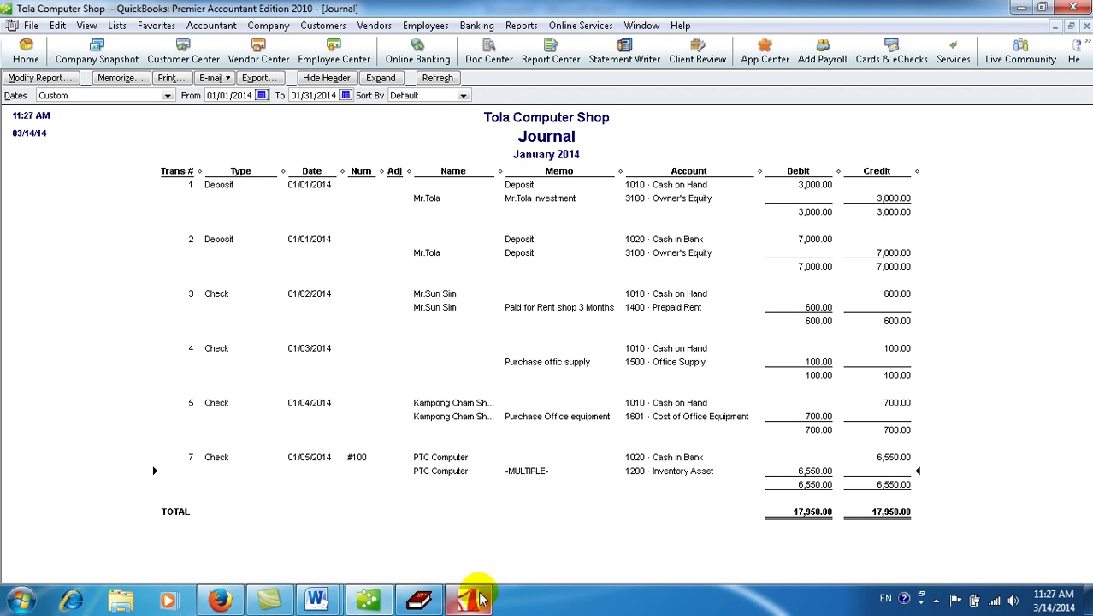
Step: Return to QuickBook 2010.pdf in Adobe Reader and move page 54 down to transaction 01-07 (Dell 2 x $300)
mouse_move(480, 599)
click(488, 521)
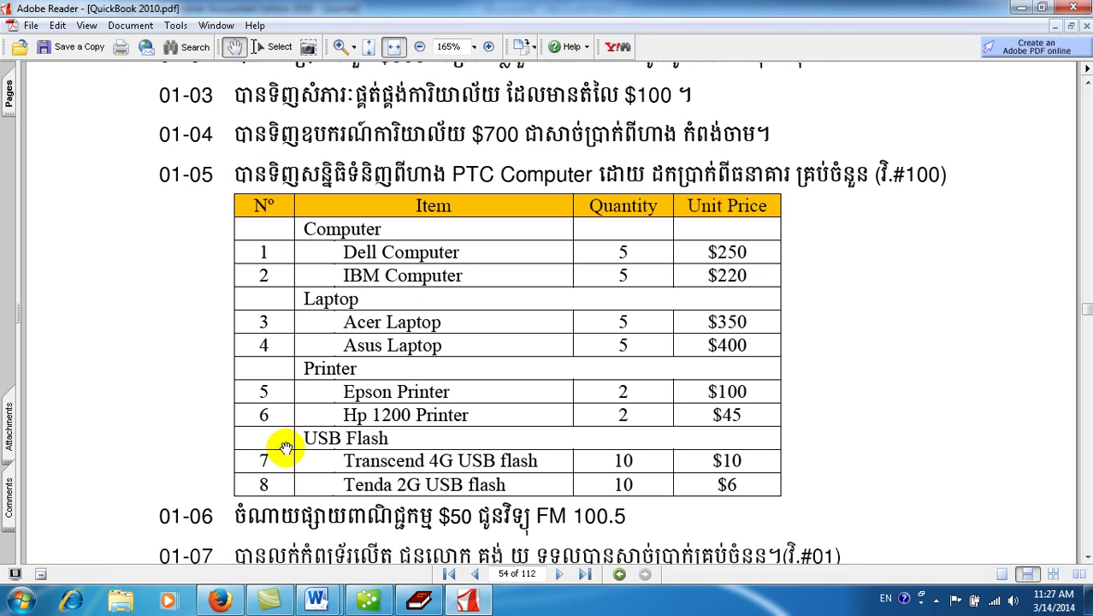
drag(288, 482, 296, 432)
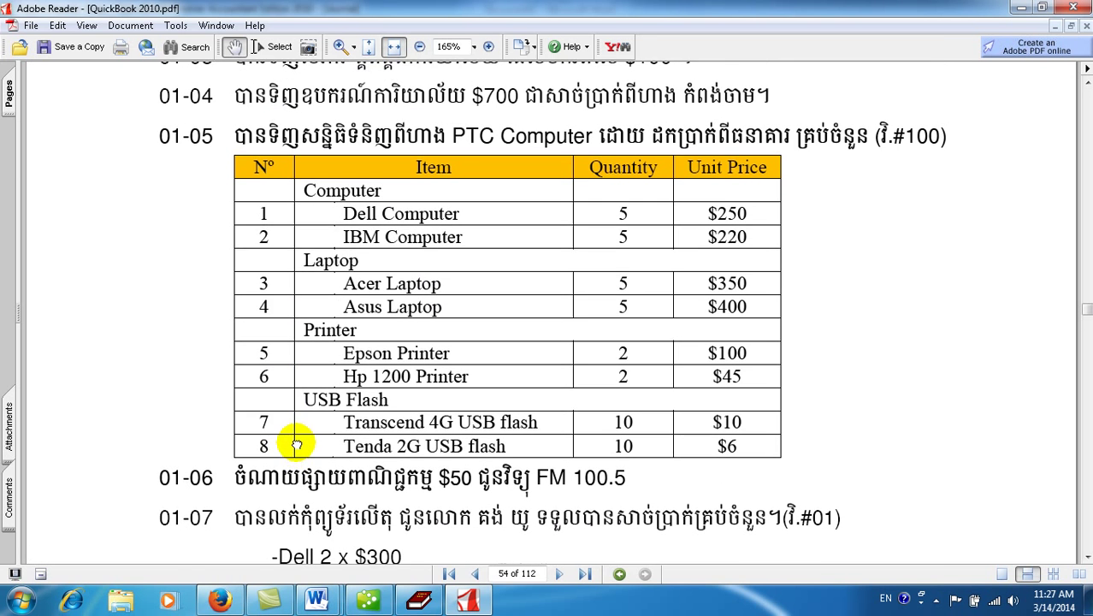